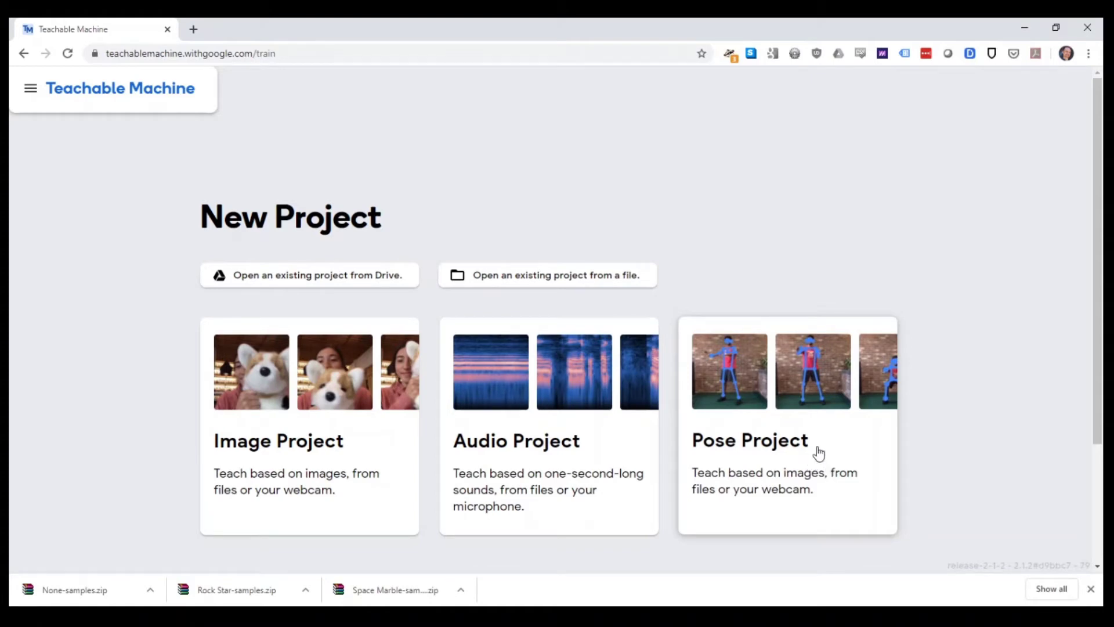
Step: Create a new image project and record 30 webcam image samples of the dark speckled marble in various positions for Class 1
{"action": "left_click", "coordinate": [287, 437]}
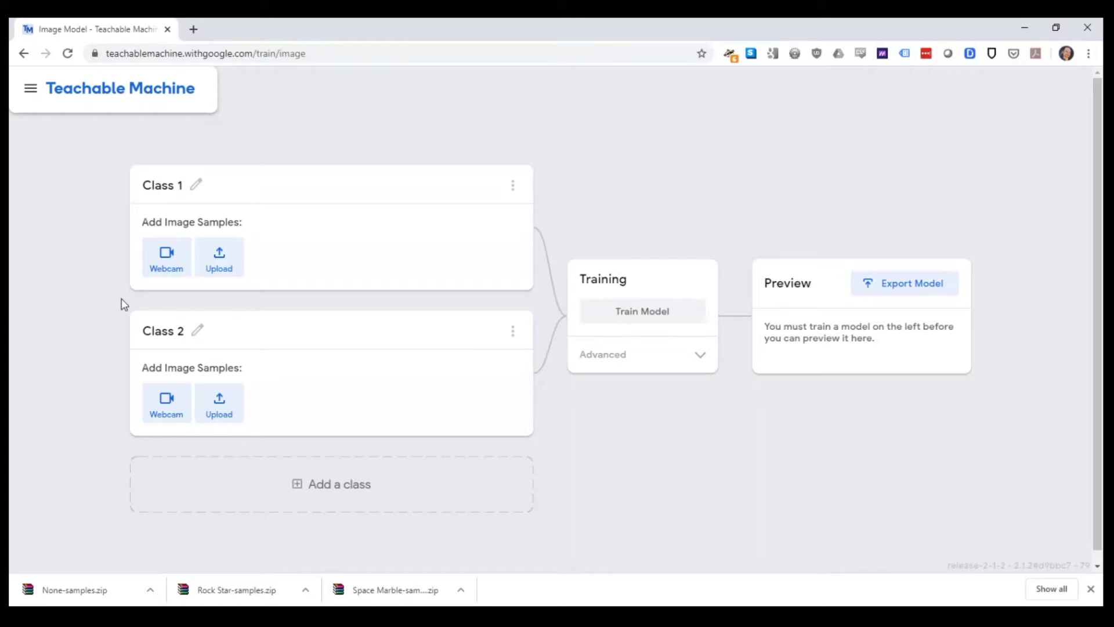
{"action": "left_click", "coordinate": [167, 268]}
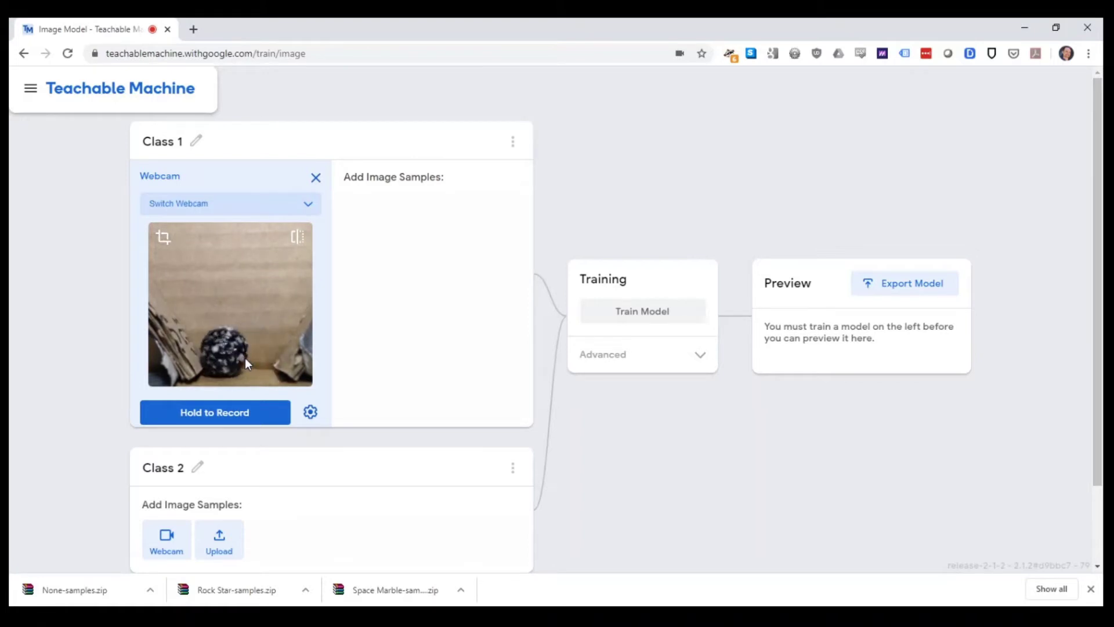
{"action": "left_click", "coordinate": [244, 416]}
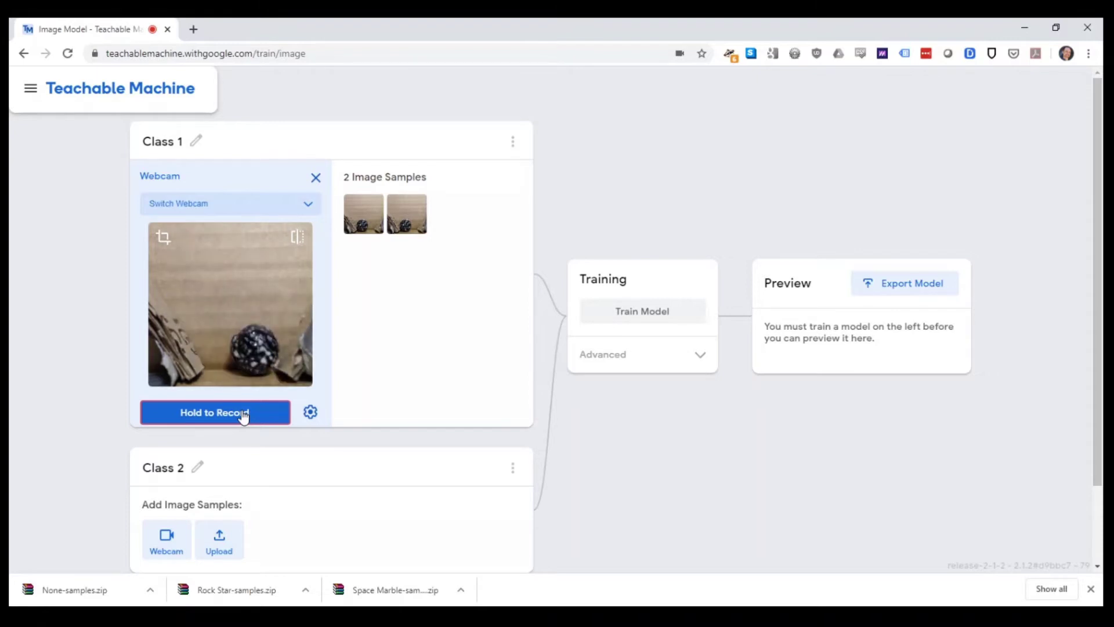
{"action": "left_click", "coordinate": [243, 414]}
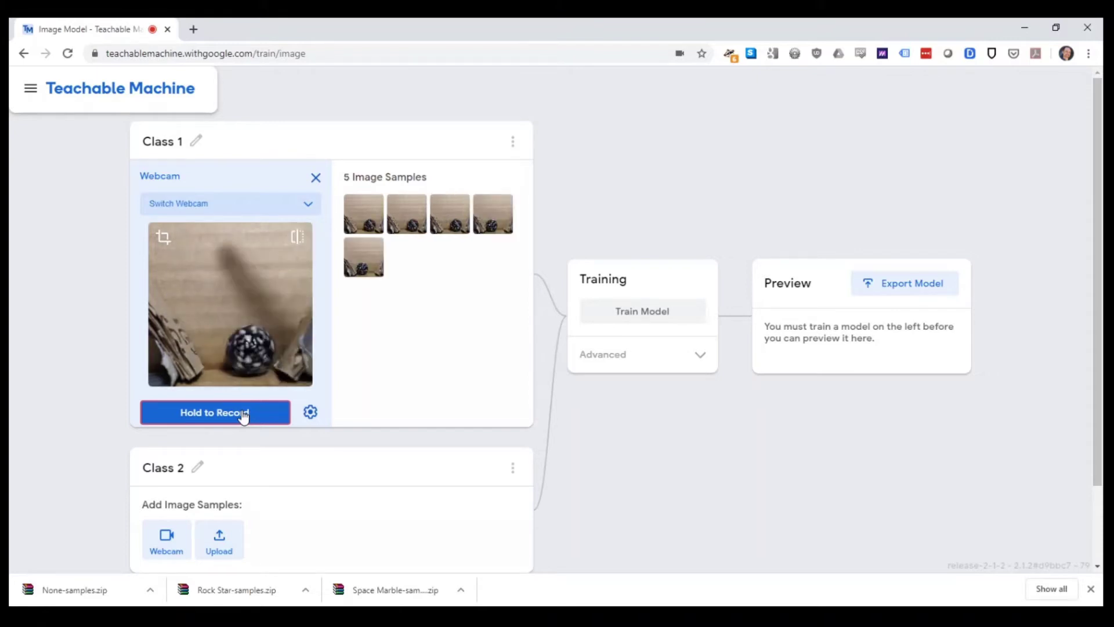
{"action": "left_click", "coordinate": [244, 416]}
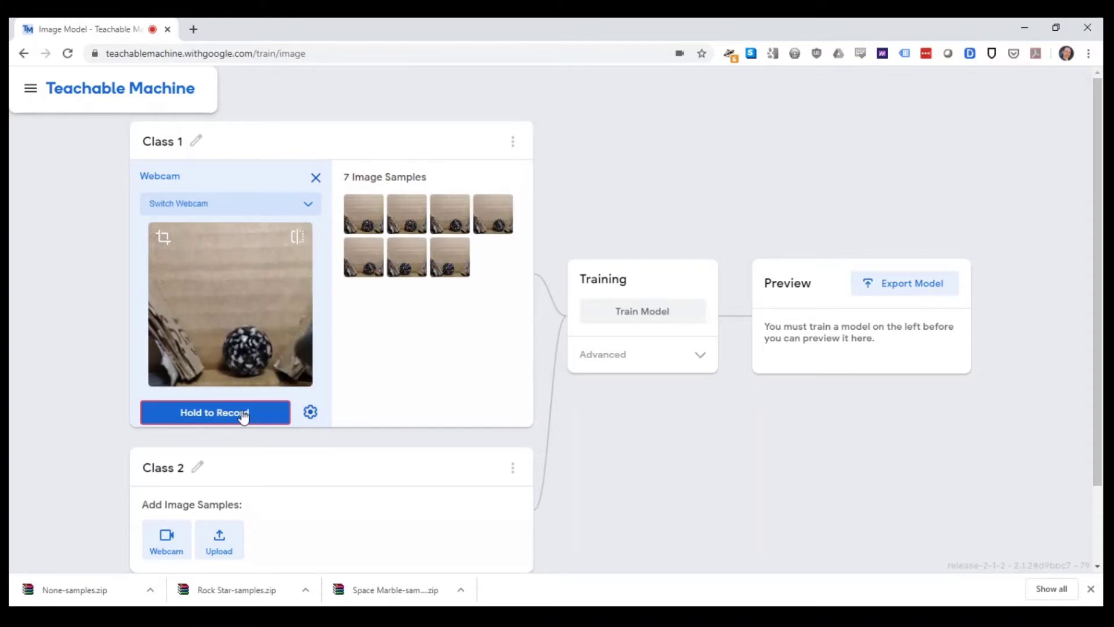
{"action": "left_click", "coordinate": [244, 415]}
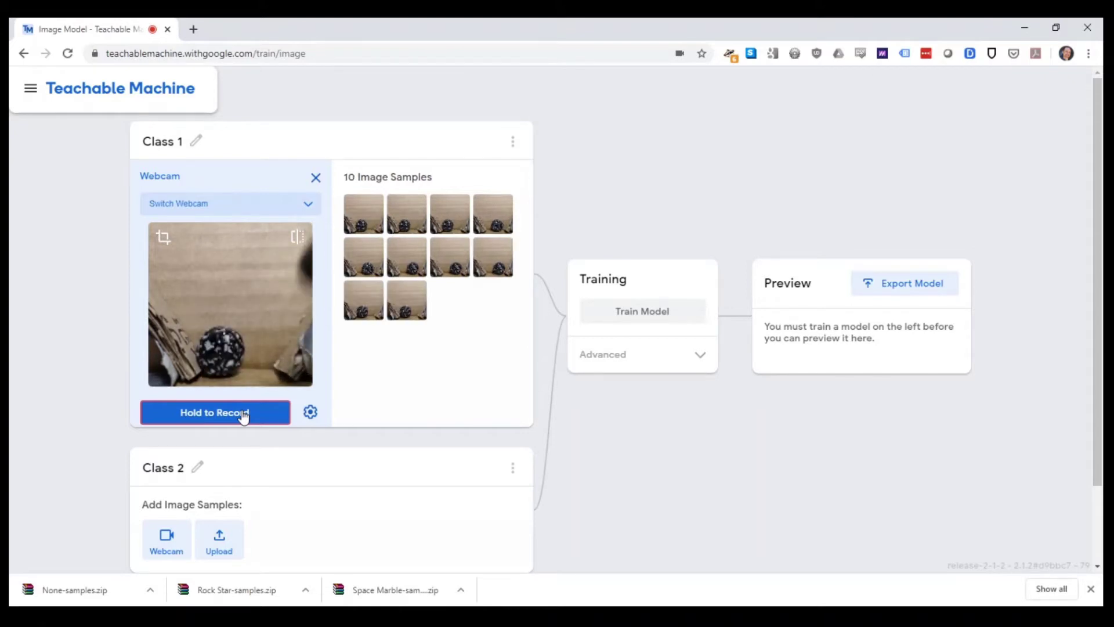
{"action": "left_click", "coordinate": [244, 416]}
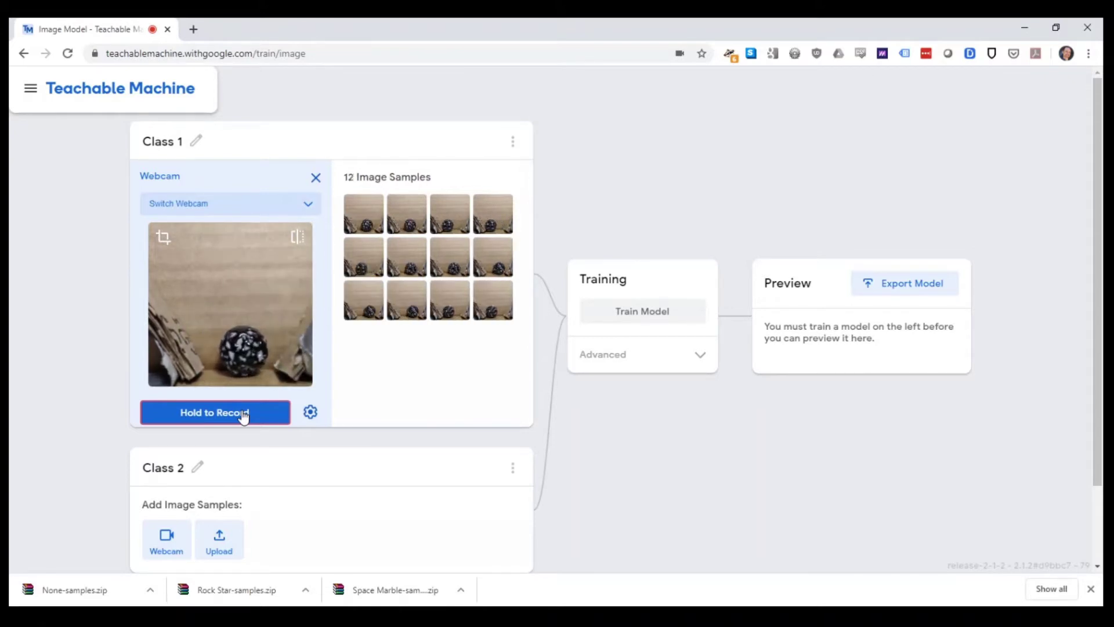
{"action": "left_click", "coordinate": [244, 416]}
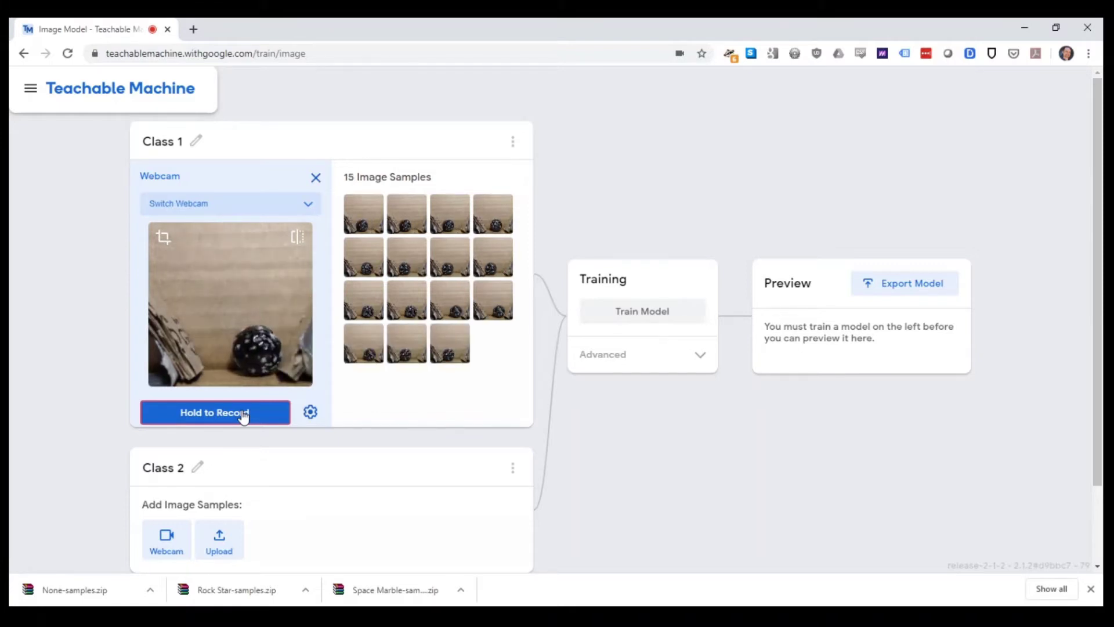
{"action": "left_click", "coordinate": [244, 415]}
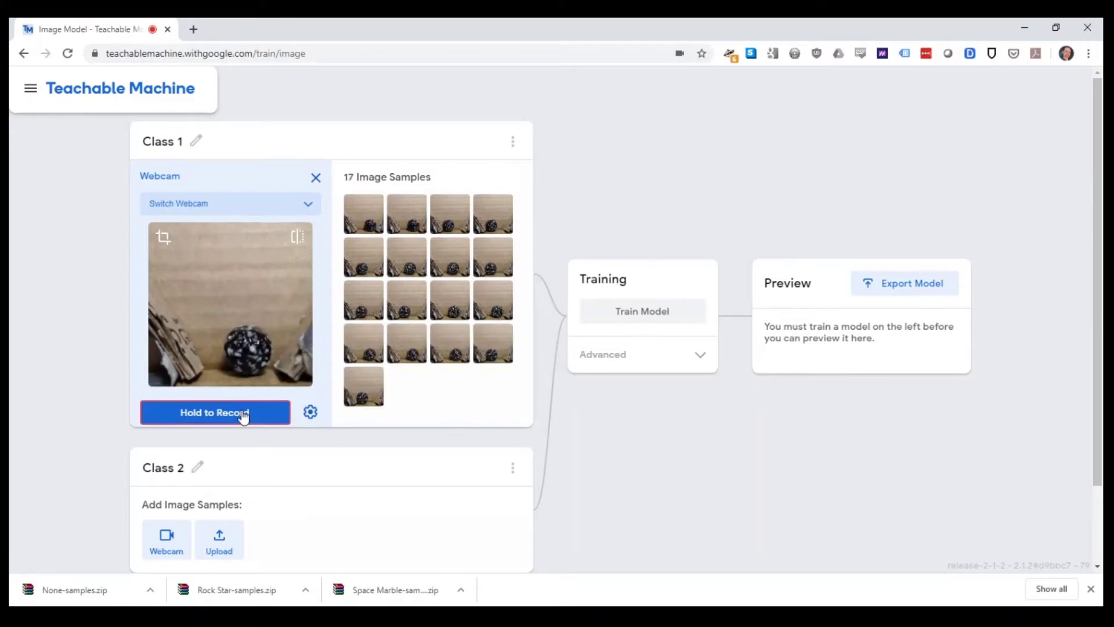
{"action": "left_click", "coordinate": [244, 415]}
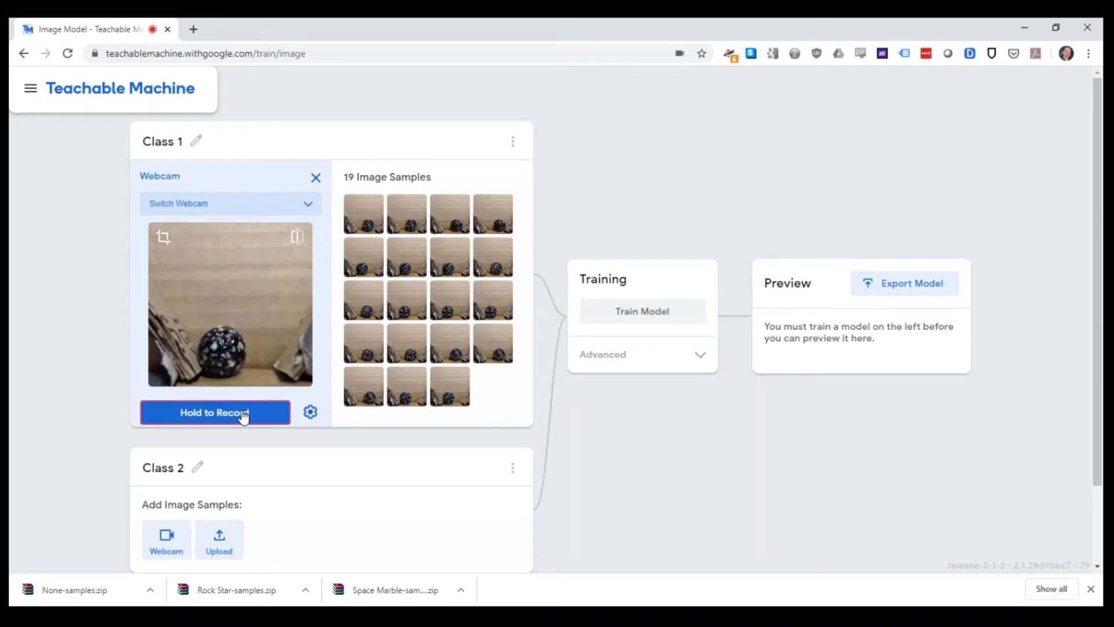
{"action": "left_click", "coordinate": [244, 415]}
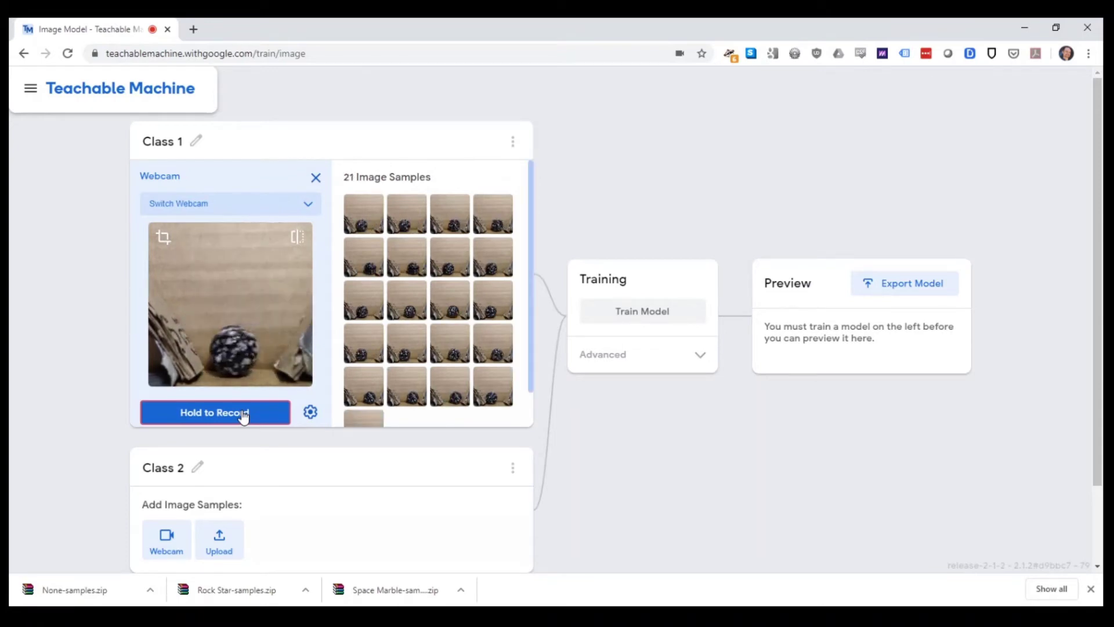
{"action": "left_click", "coordinate": [245, 416]}
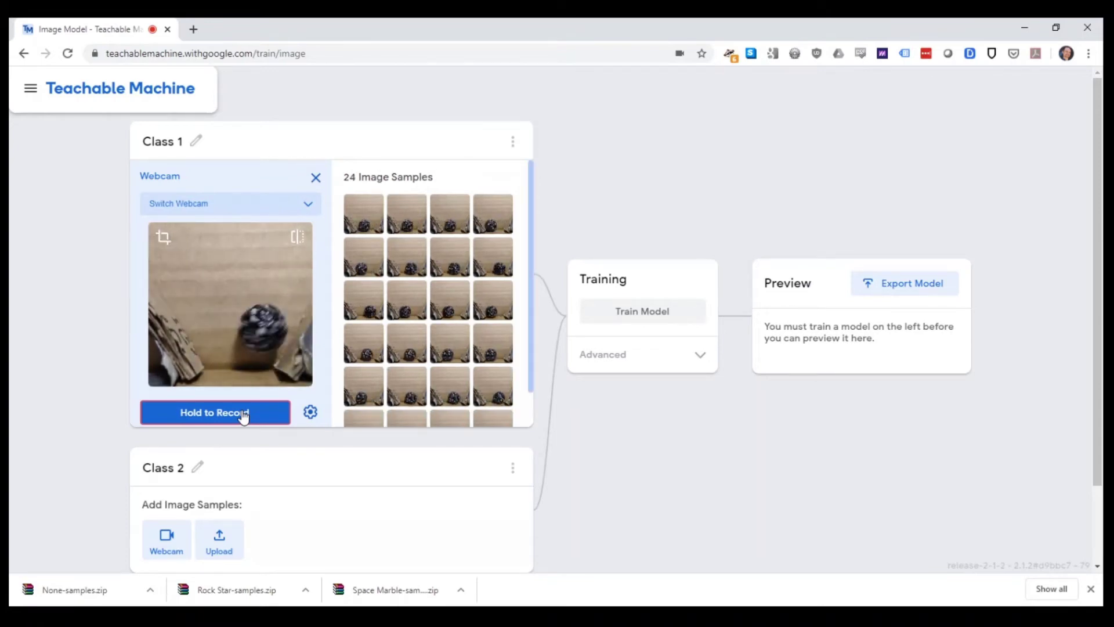
{"action": "left_click", "coordinate": [244, 416]}
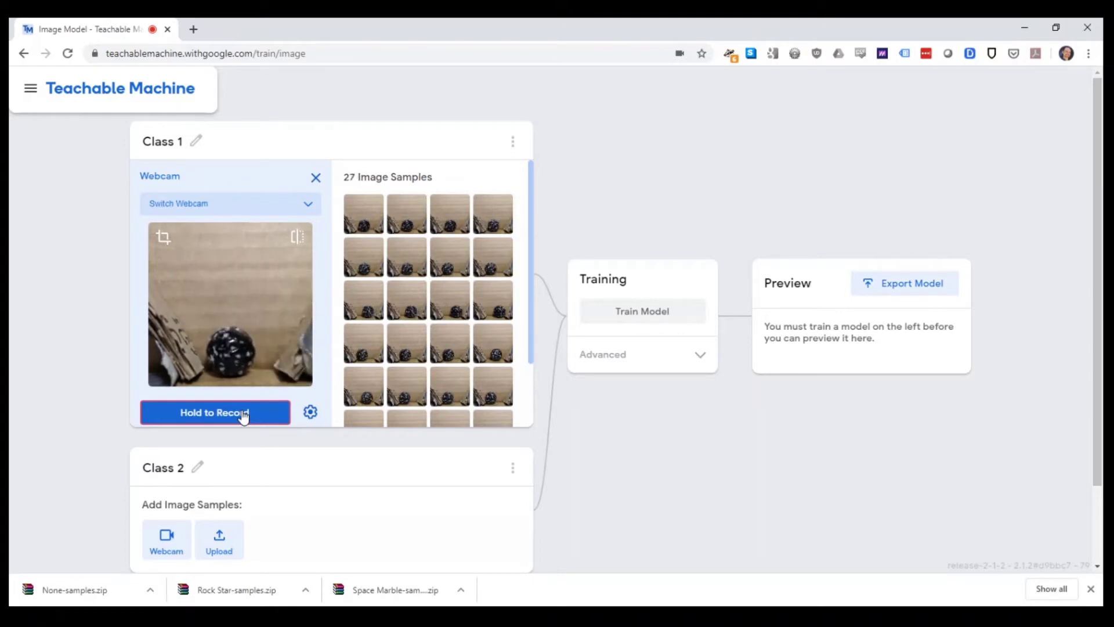
{"action": "left_click", "coordinate": [244, 416]}
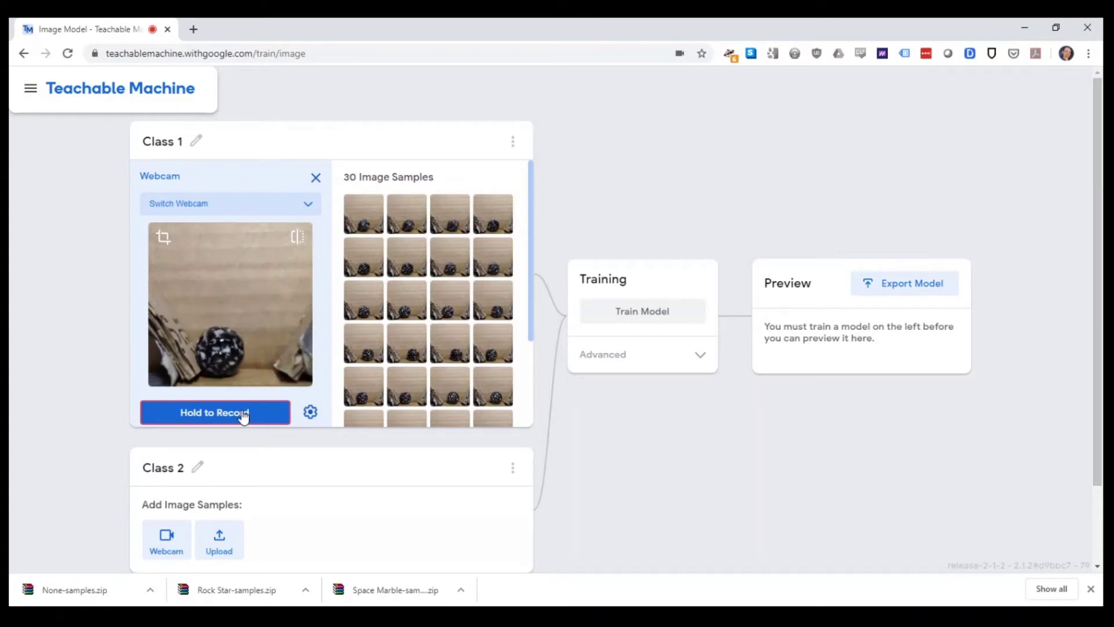
Step: Rename Class 1 as Space Marble
{"action": "left_click", "coordinate": [180, 146]}
{"action": "type", "text": "S"}
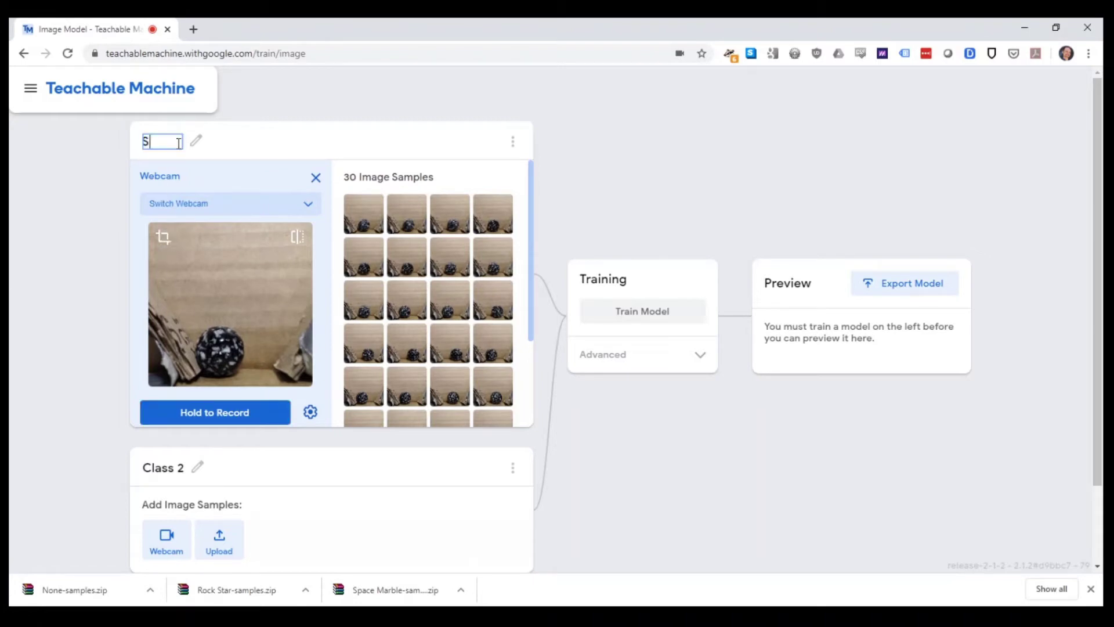
{"action": "type", "text": "pace Mar"}
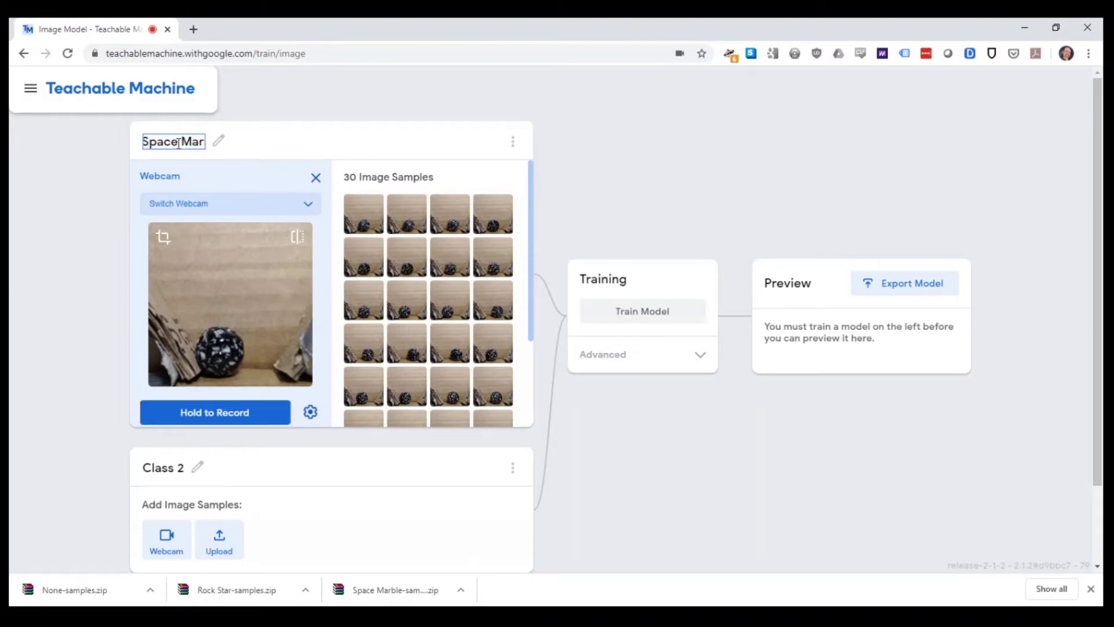
{"action": "type", "text": "ble"}
{"action": "key", "text": "Return"}
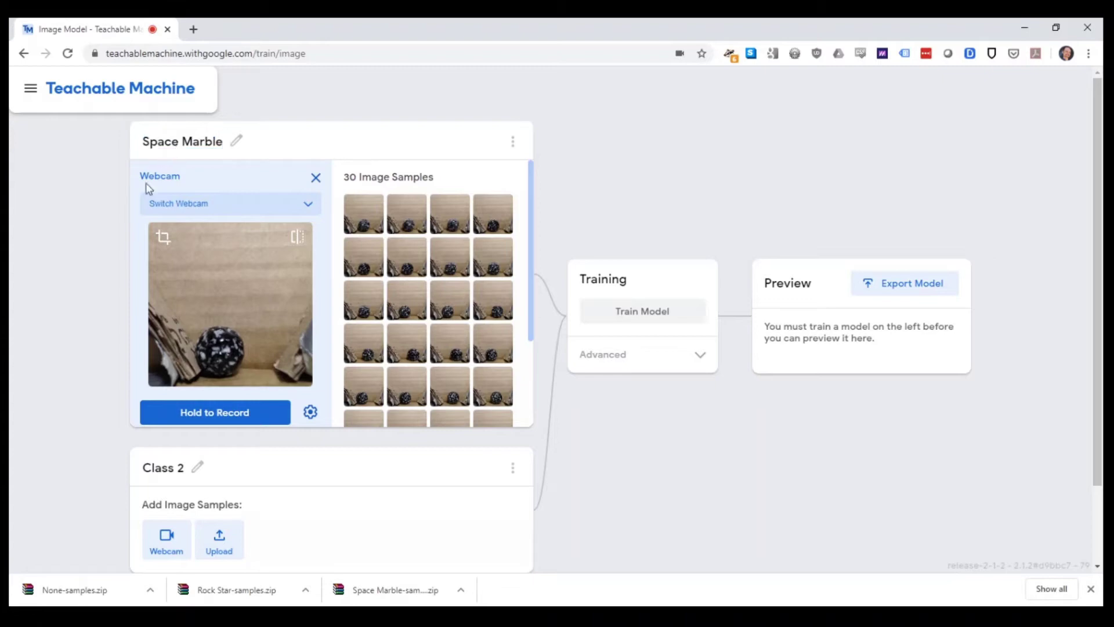
Step: Open webcam capture for Class 2 and rename the class as Rock Star
{"action": "scroll", "coordinate": [94, 324], "scroll_direction": "down", "scroll_amount": 1}
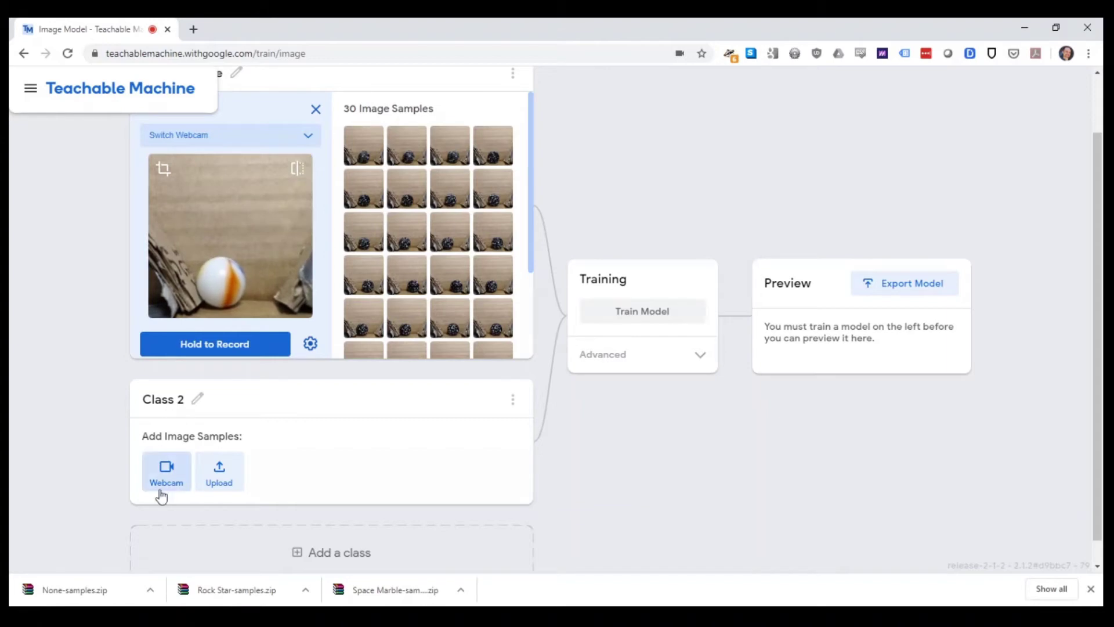
{"action": "left_click", "coordinate": [166, 473]}
{"action": "left_click", "coordinate": [184, 220]}
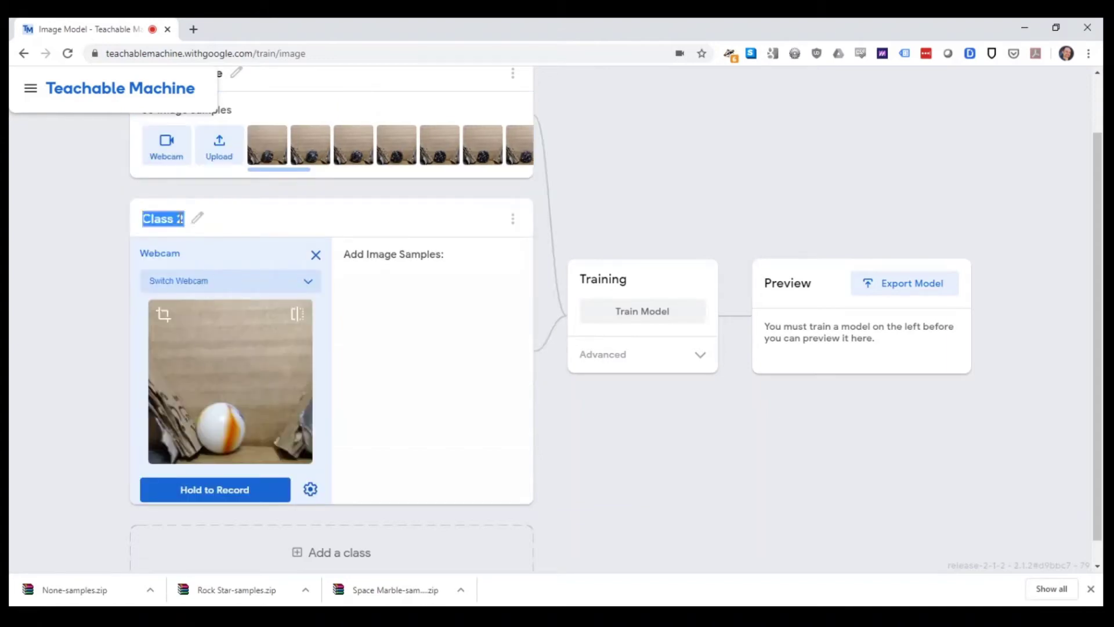
{"action": "type", "text": "Rock Star"}
{"action": "key", "text": "Return"}
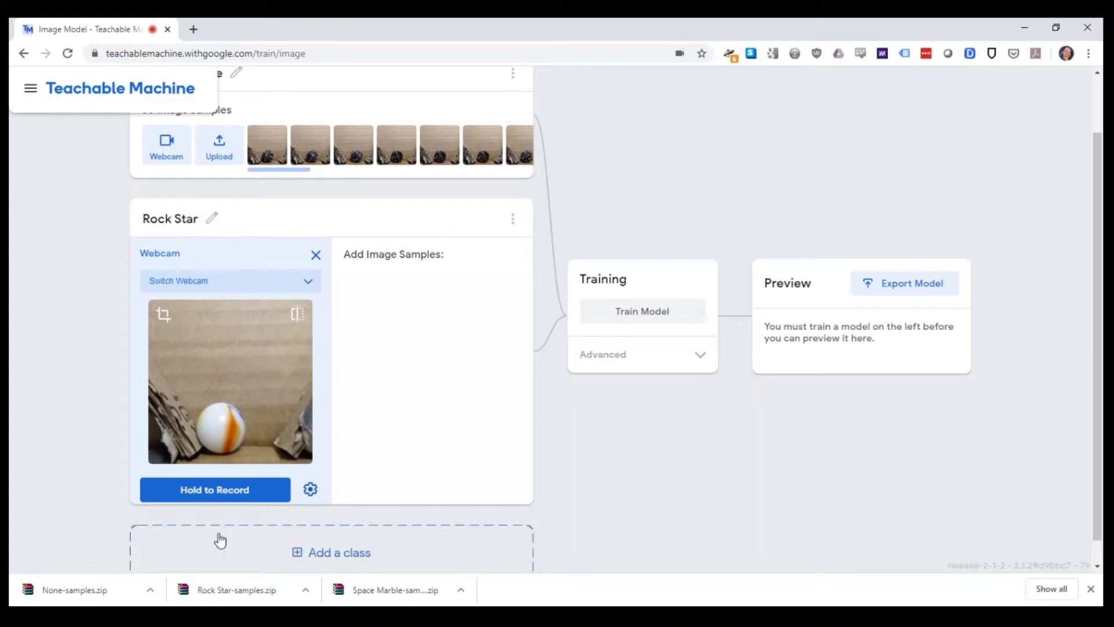
Step: Record 32 webcam image samples of the white marble with coloured streaks in various positions for the Rock Star class
{"action": "left_click_drag", "start_coordinate": [225, 490], "coordinate": [227, 493]}
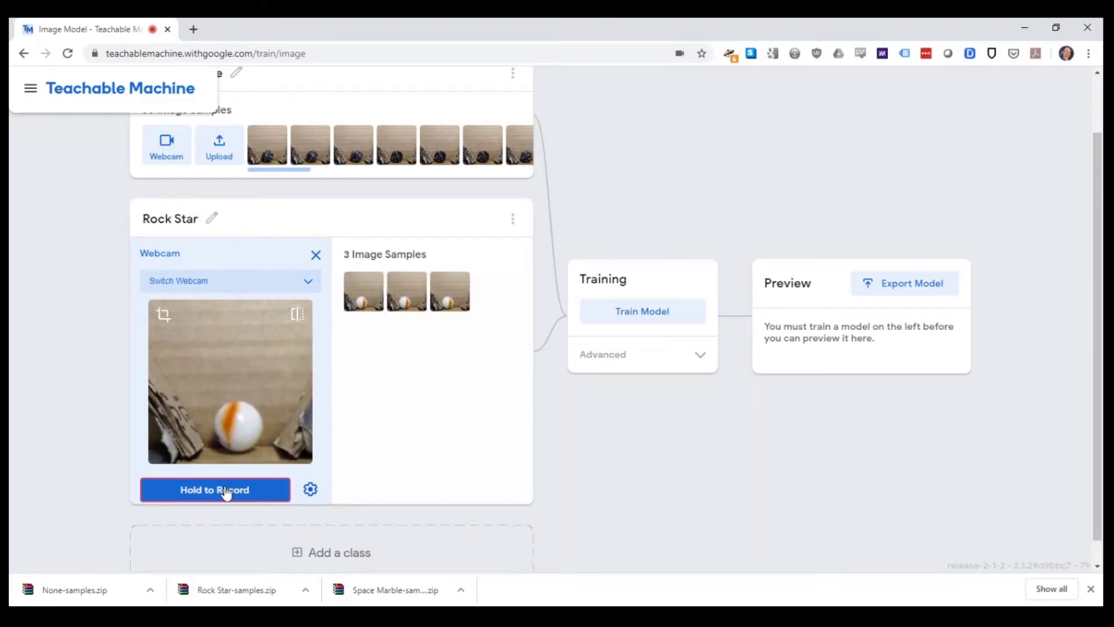
{"action": "left_click", "coordinate": [226, 494]}
{"action": "left_click_drag", "start_coordinate": [227, 493], "coordinate": [227, 493]}
{"action": "left_click", "coordinate": [227, 493]}
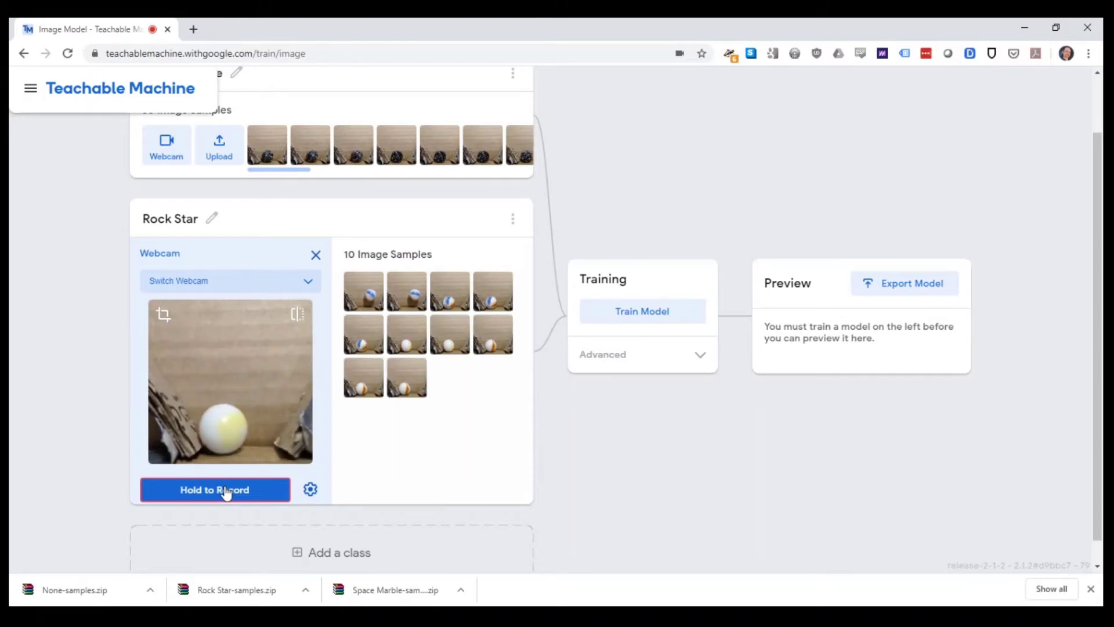
{"action": "left_click", "coordinate": [226, 493]}
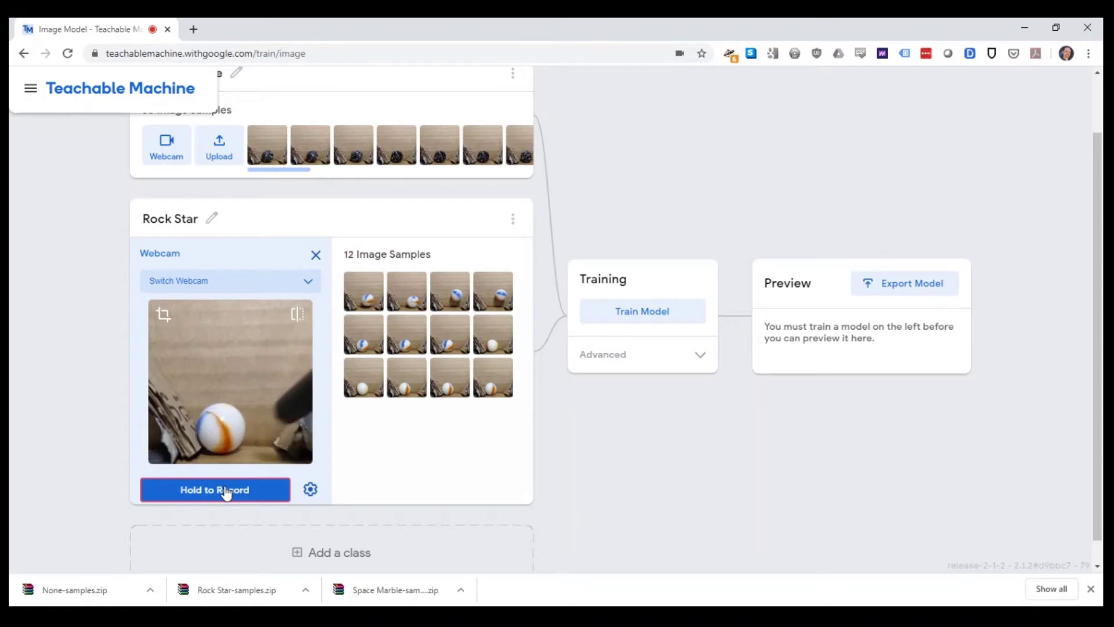
{"action": "left_click", "coordinate": [226, 494]}
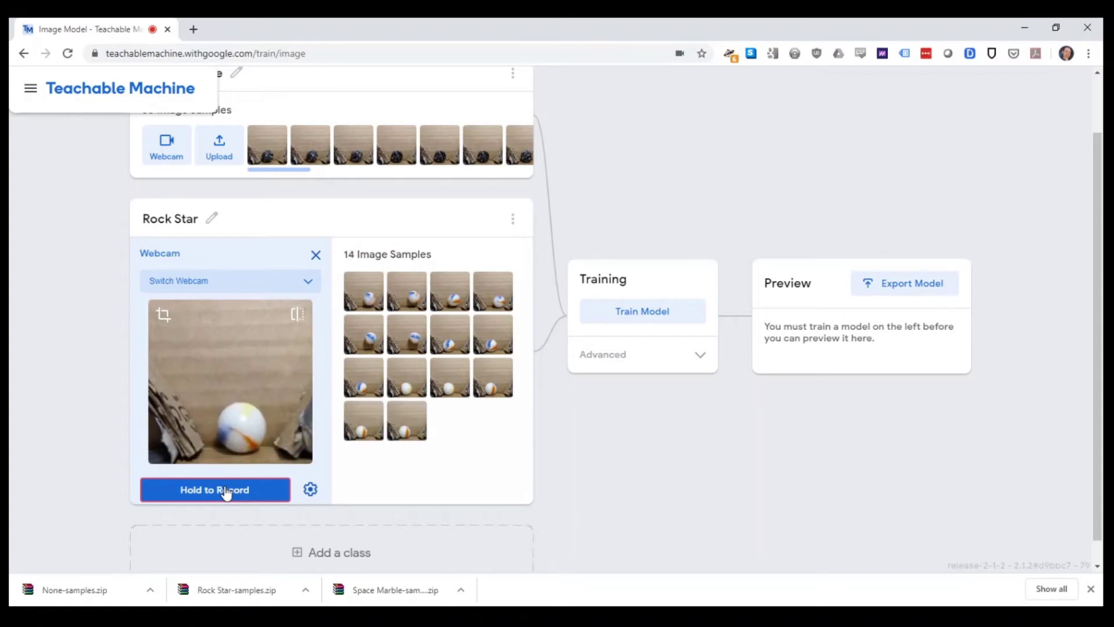
{"action": "left_click", "coordinate": [226, 492]}
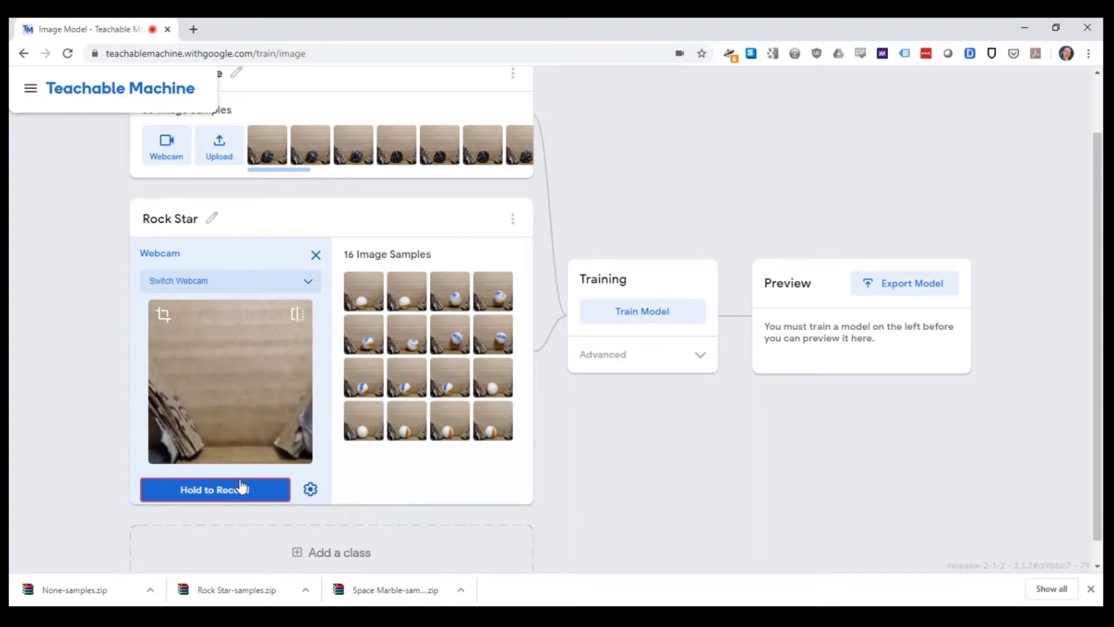
{"action": "left_click", "coordinate": [241, 485]}
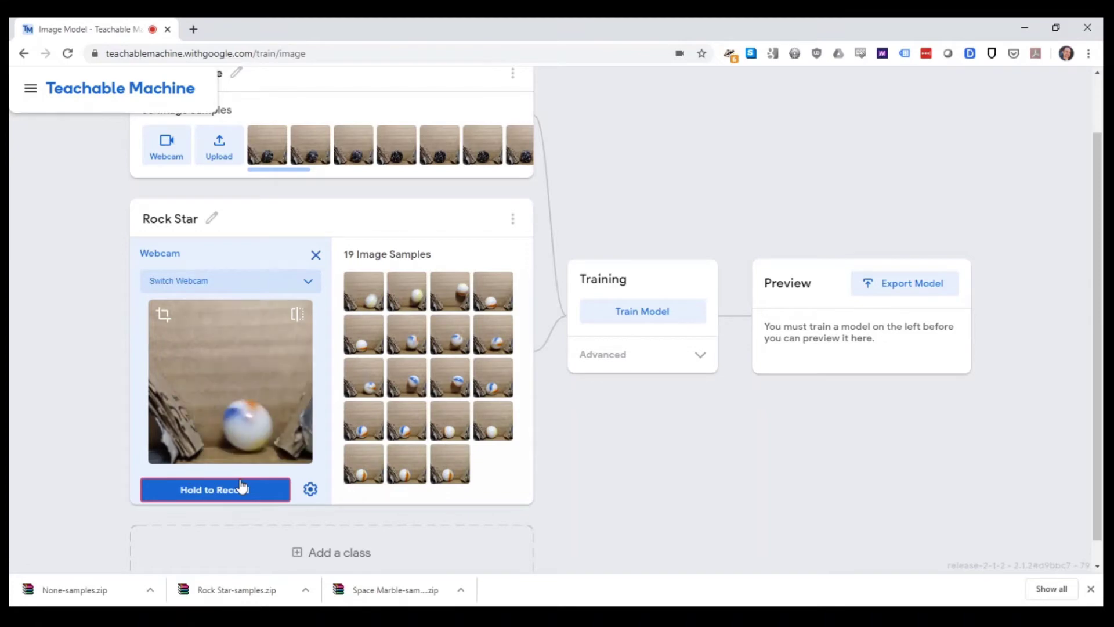
{"action": "left_click", "coordinate": [241, 486]}
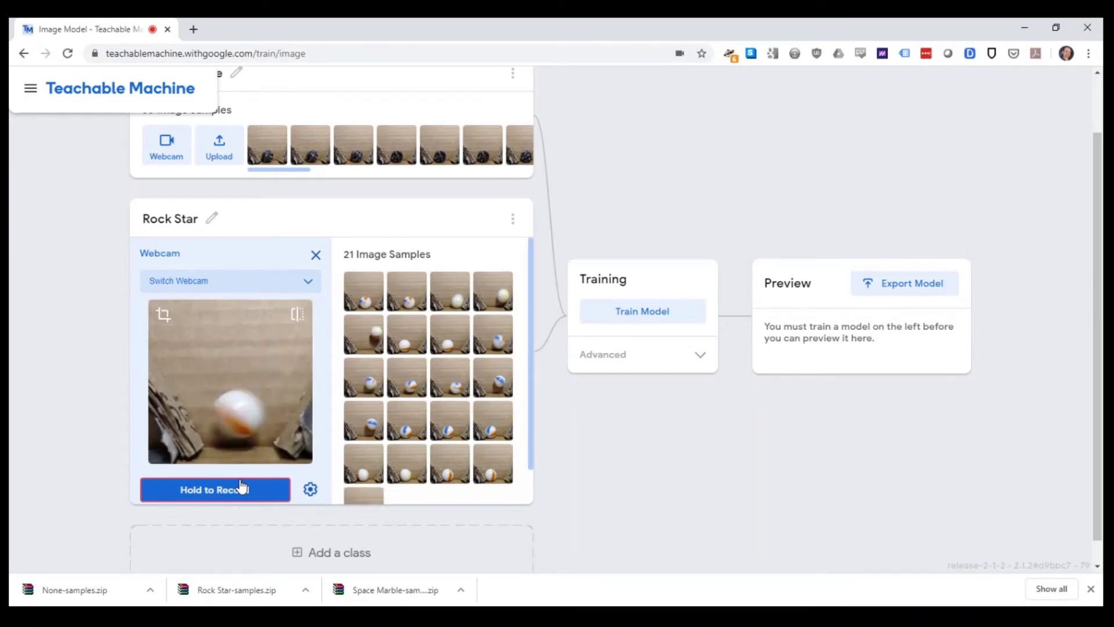
{"action": "left_click", "coordinate": [242, 487]}
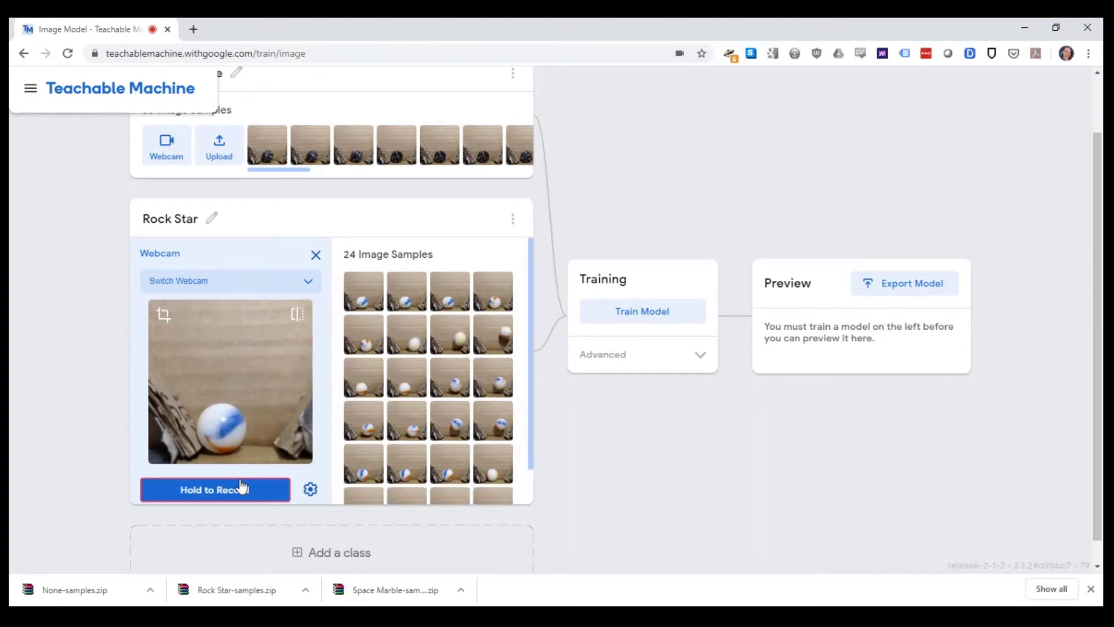
{"action": "left_click", "coordinate": [242, 487]}
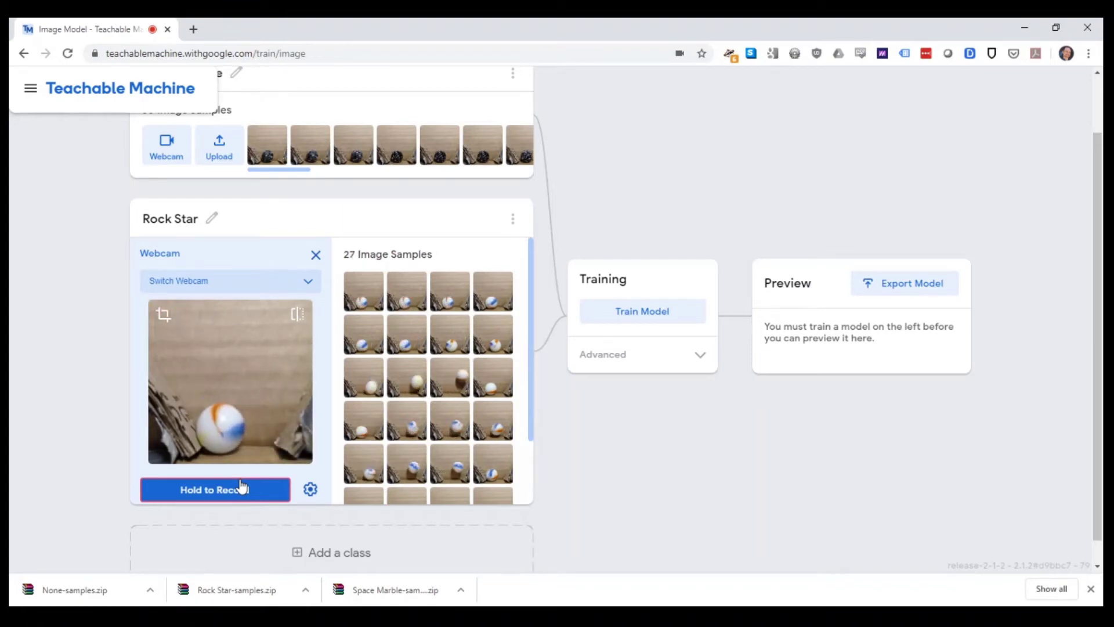
{"action": "left_click", "coordinate": [243, 486]}
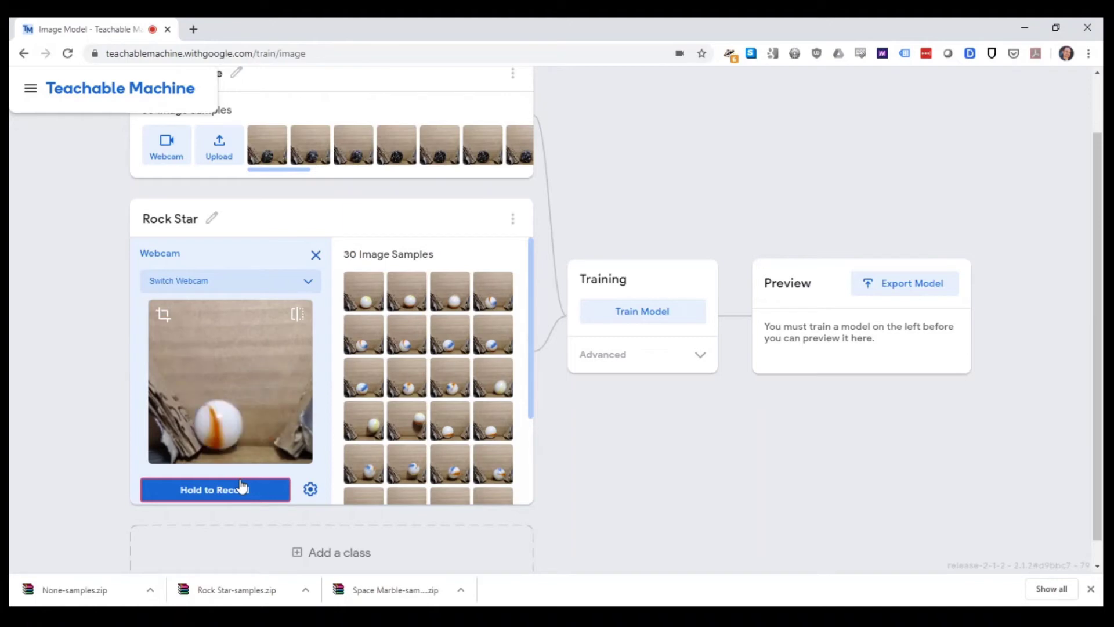
{"action": "left_click", "coordinate": [242, 487]}
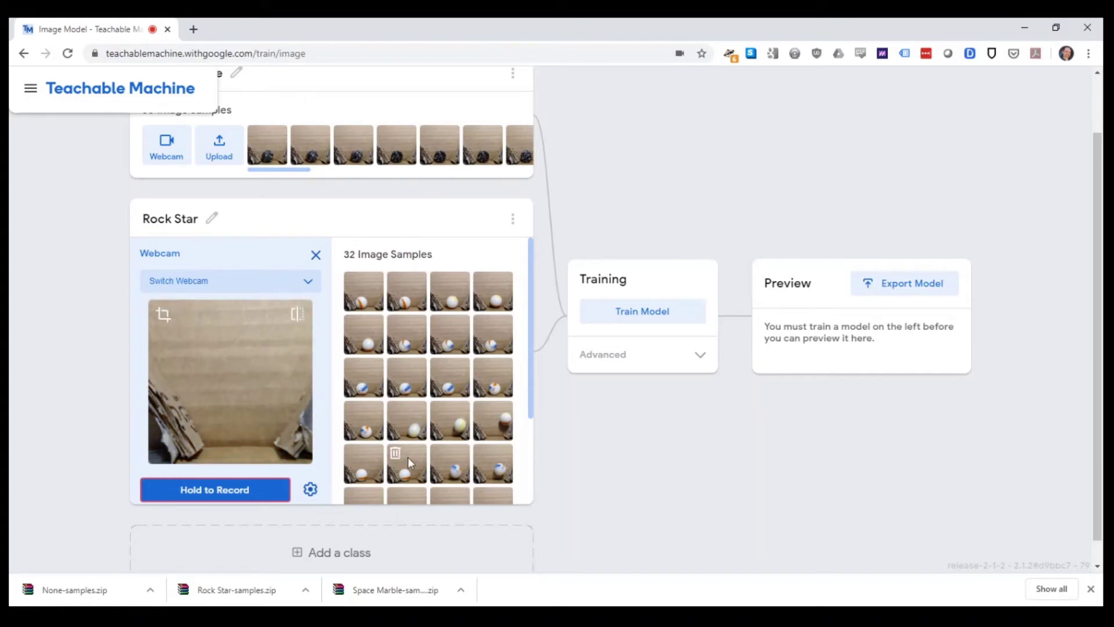
Step: Add a third class below Rock Star and name it None
{"action": "scroll", "coordinate": [161, 413], "scroll_direction": "down", "scroll_amount": 1}
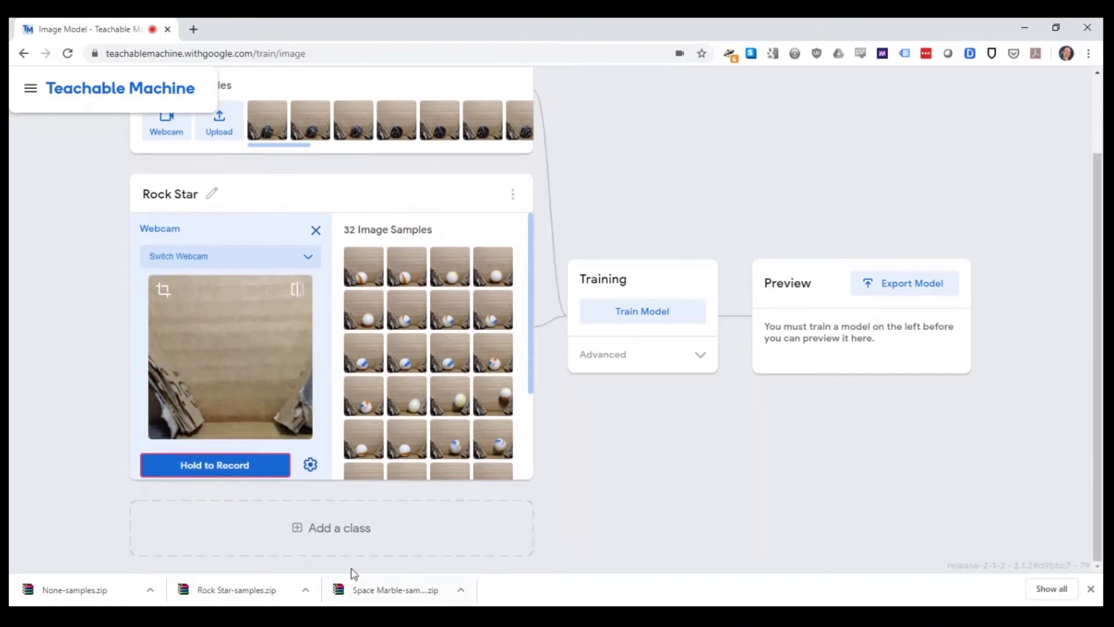
{"action": "left_click", "coordinate": [355, 526]}
{"action": "left_click", "coordinate": [159, 529]}
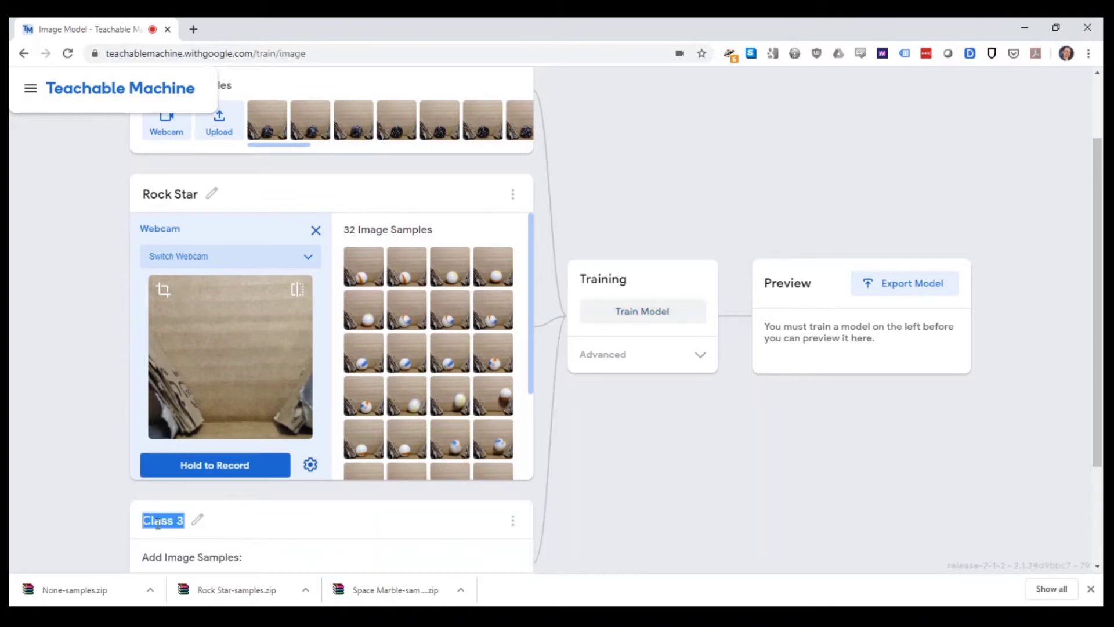
{"action": "type", "text": "None"}
{"action": "key", "text": "Return"}
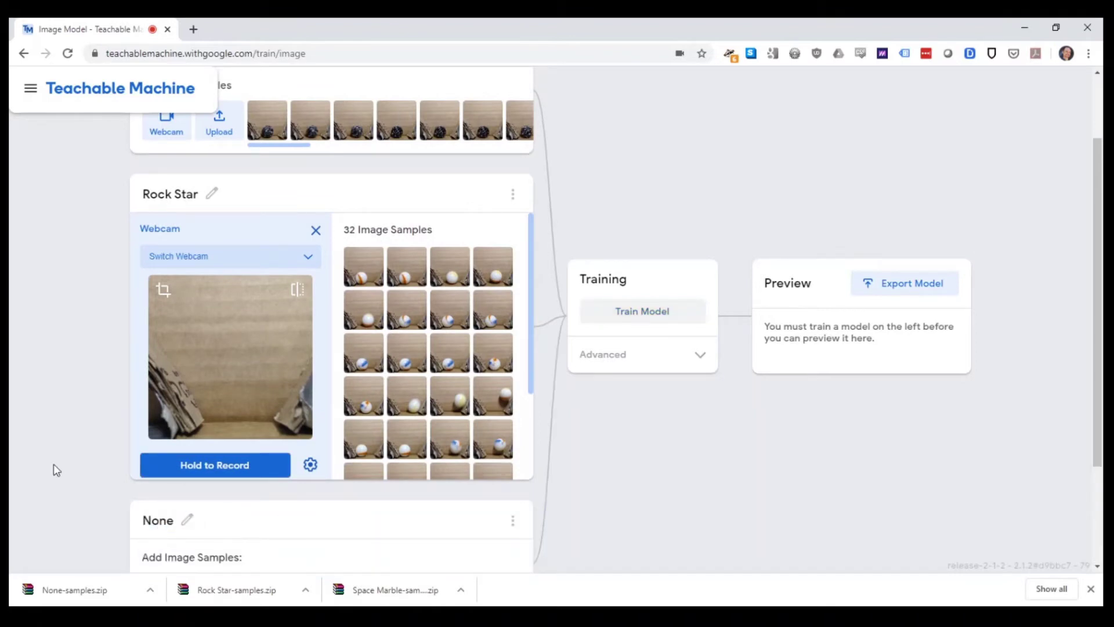
Step: Record 31 webcam image samples of the empty cardboard scene for the None class
{"action": "scroll", "coordinate": [87, 469], "scroll_direction": "down", "scroll_amount": 3}
{"action": "left_click", "coordinate": [167, 450]}
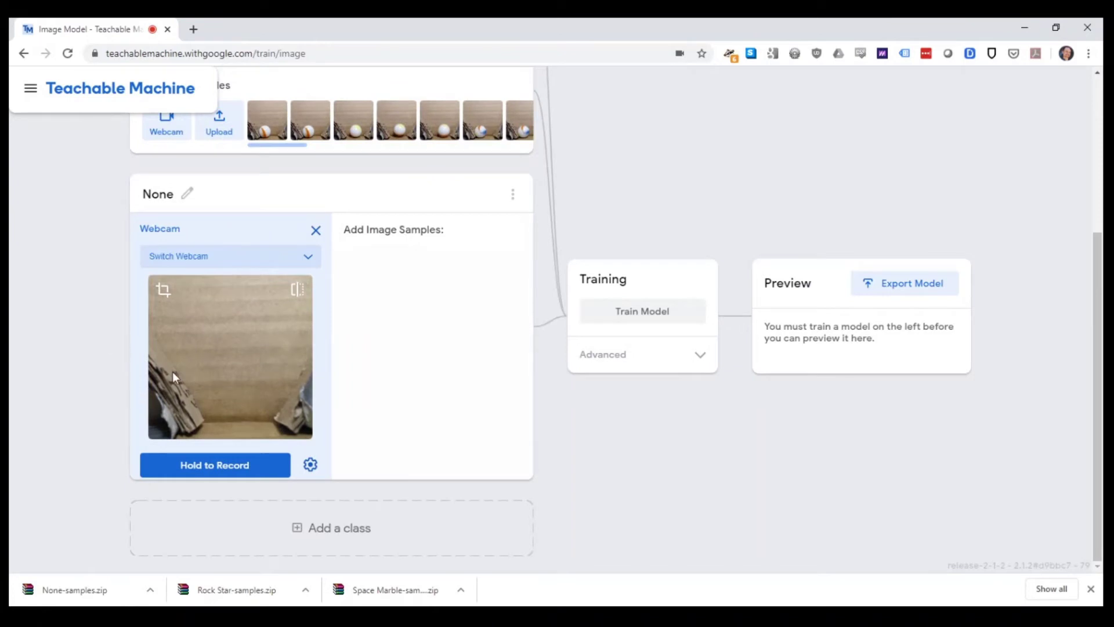
{"action": "left_click_drag", "start_coordinate": [240, 471], "coordinate": [244, 477]}
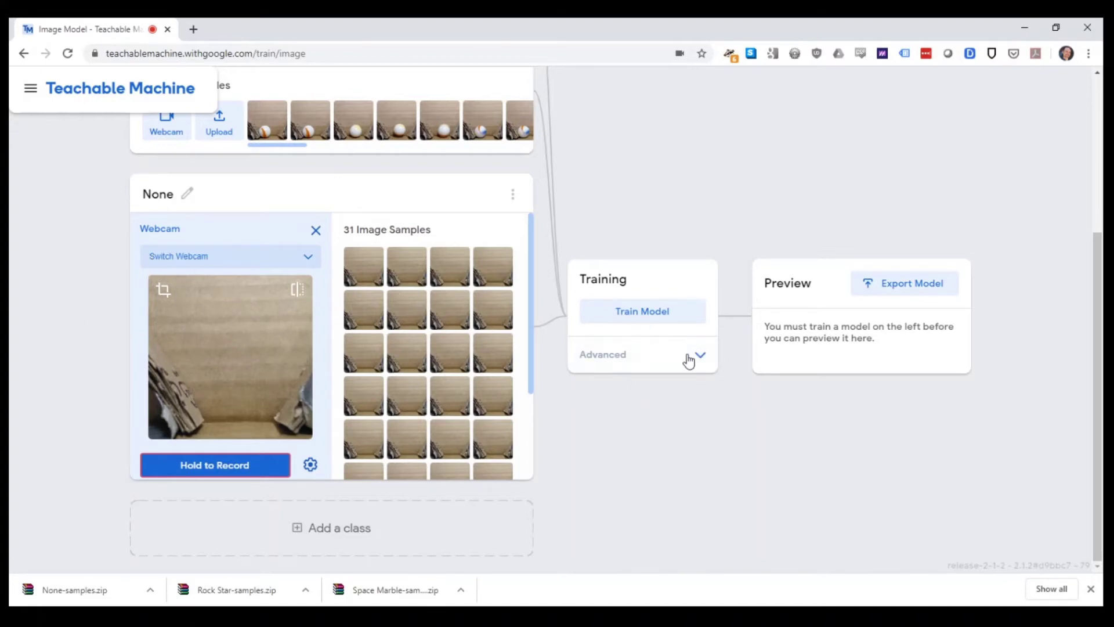
Step: Display the advanced Under the hood training details and train the model on the three classes
{"action": "left_click", "coordinate": [689, 358]}
{"action": "left_click", "coordinate": [698, 461]}
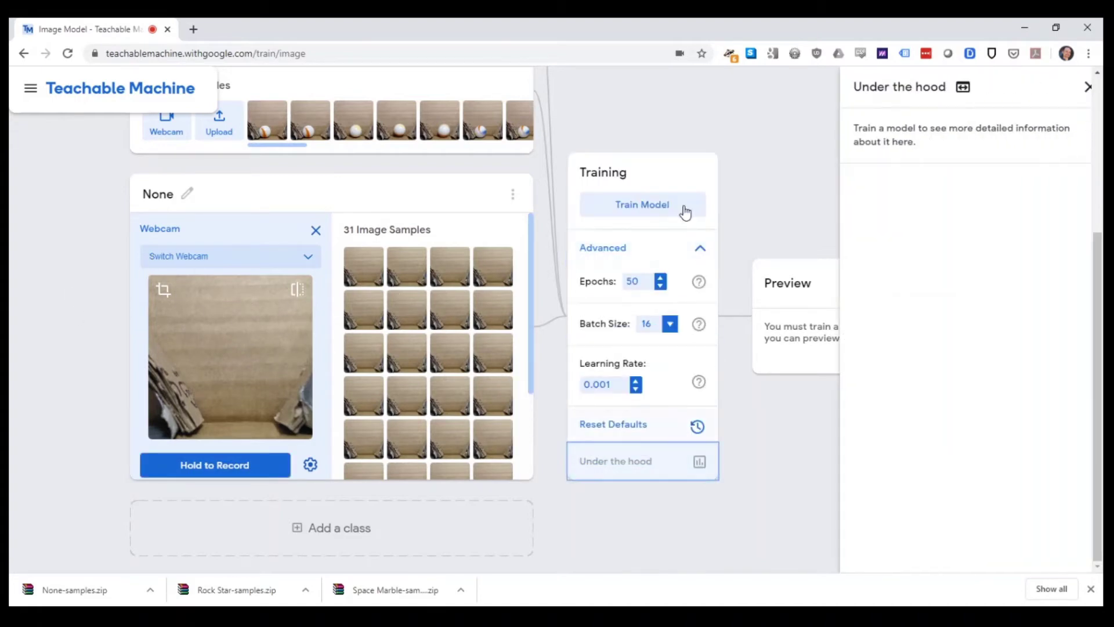
{"action": "left_click", "coordinate": [686, 209]}
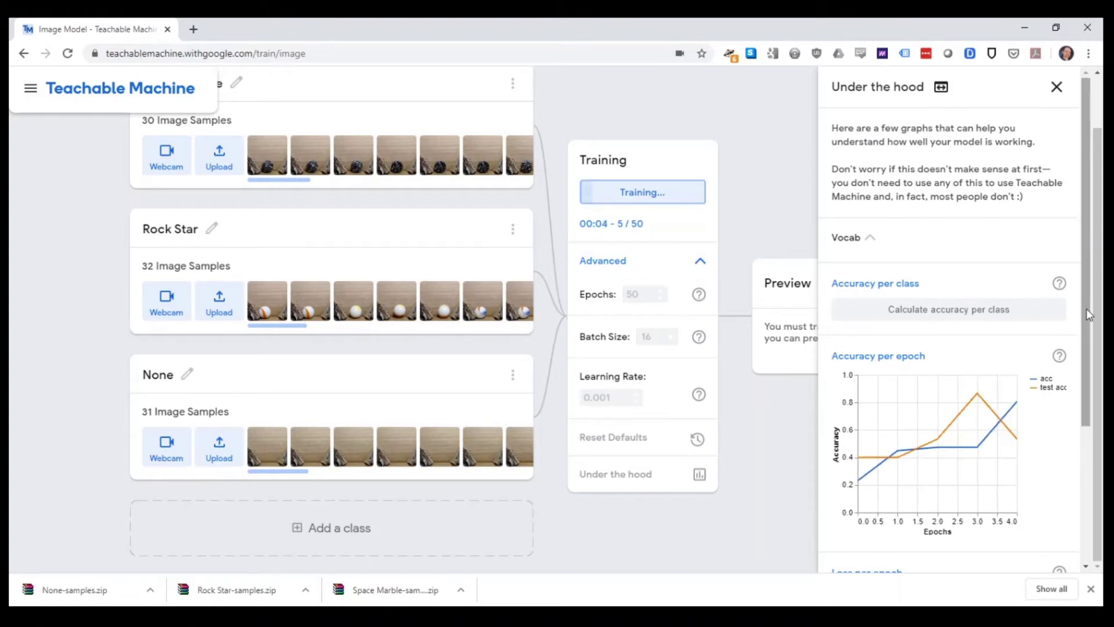
Step: Examine the accuracy per epoch and loss per epoch graphs during and after training, and close the training details
{"action": "scroll", "coordinate": [1089, 315], "scroll_direction": "down", "scroll_amount": 3}
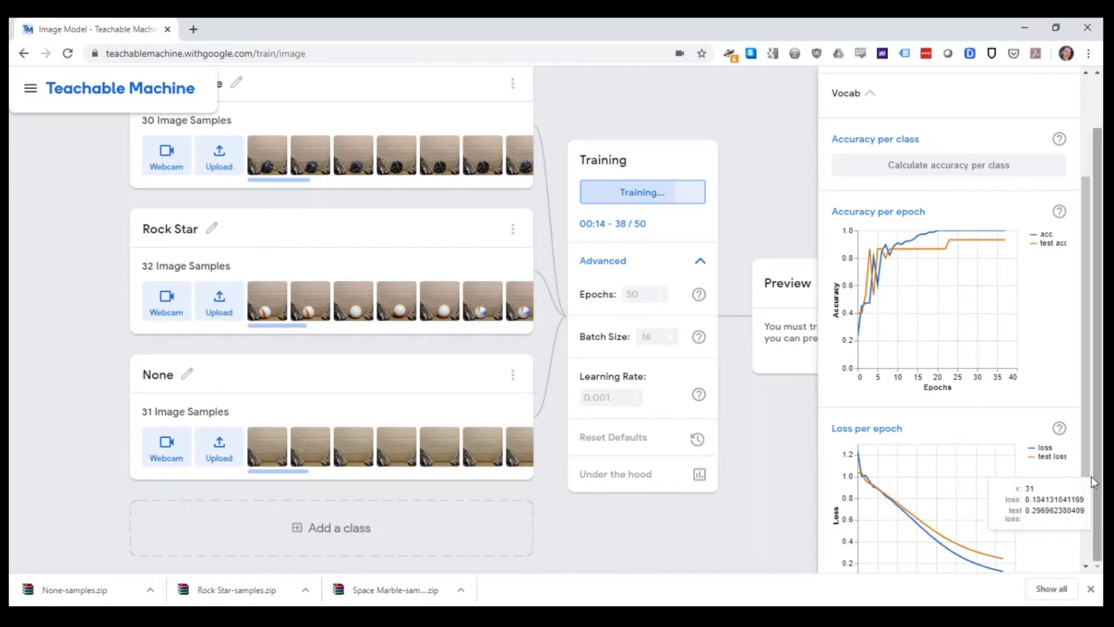
{"action": "scroll", "coordinate": [1091, 473], "scroll_direction": "down", "scroll_amount": 1}
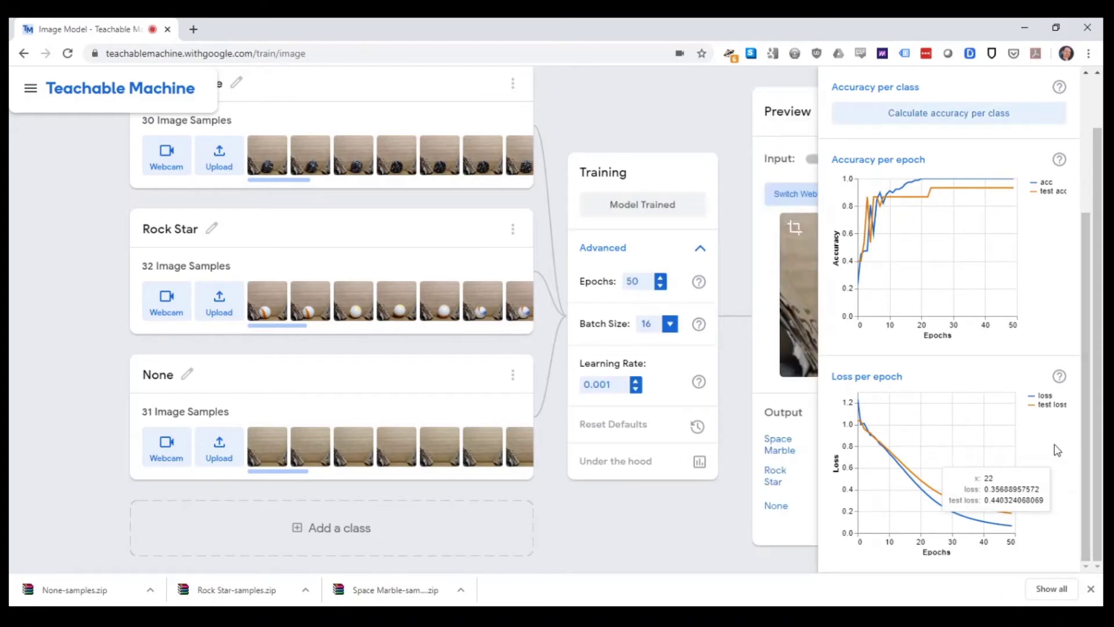
{"action": "mouse_move", "coordinate": [926, 181]}
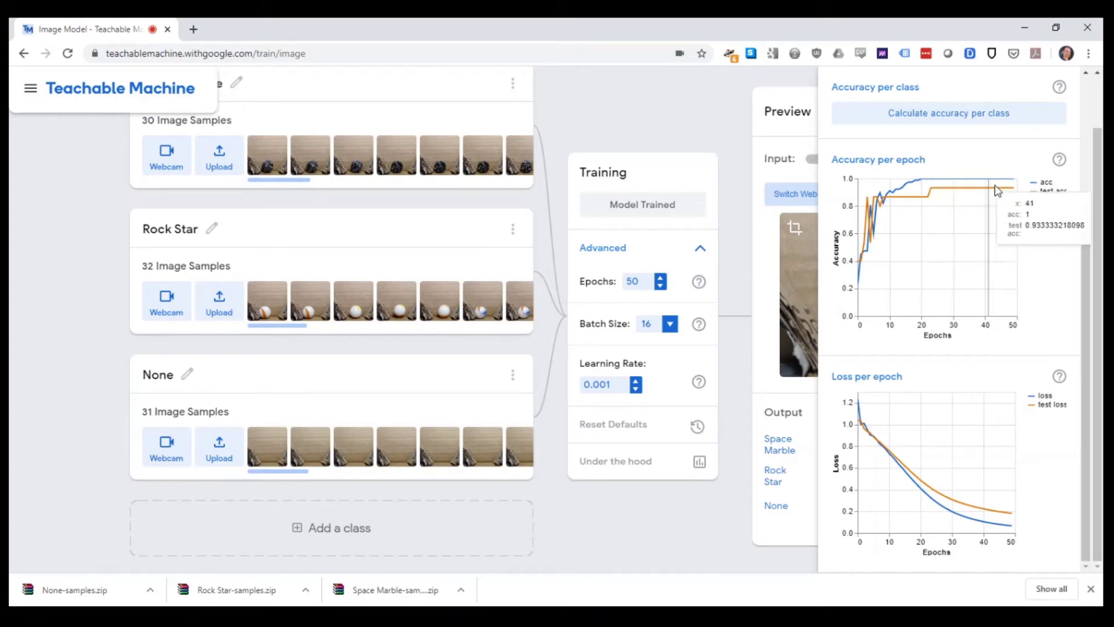
{"action": "mouse_move", "coordinate": [915, 473]}
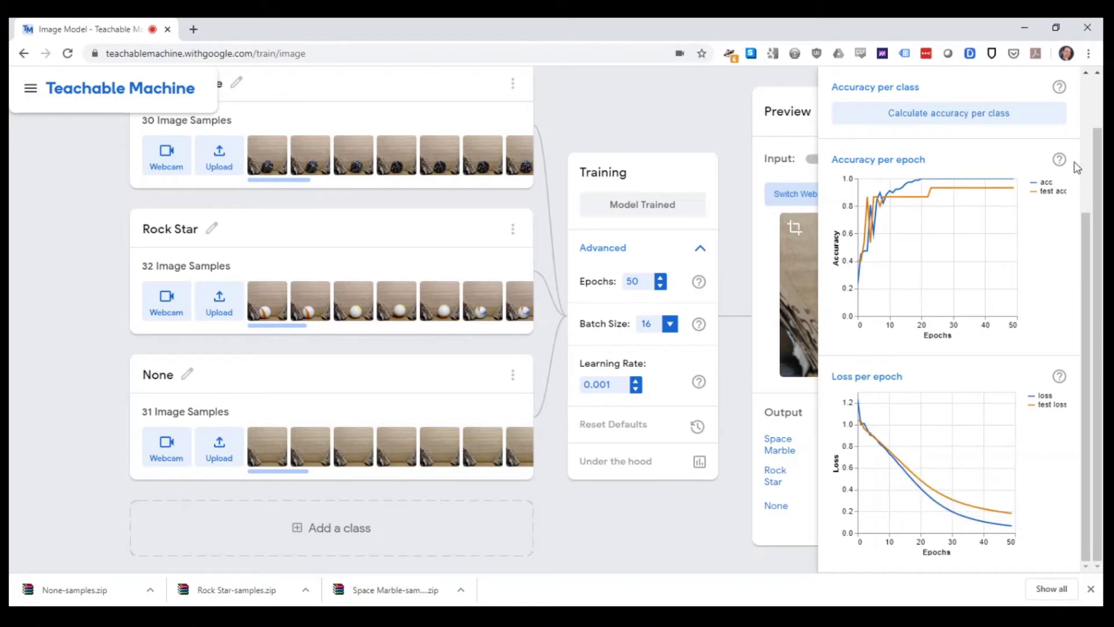
{"action": "scroll", "coordinate": [1087, 165], "scroll_direction": "up", "scroll_amount": 4}
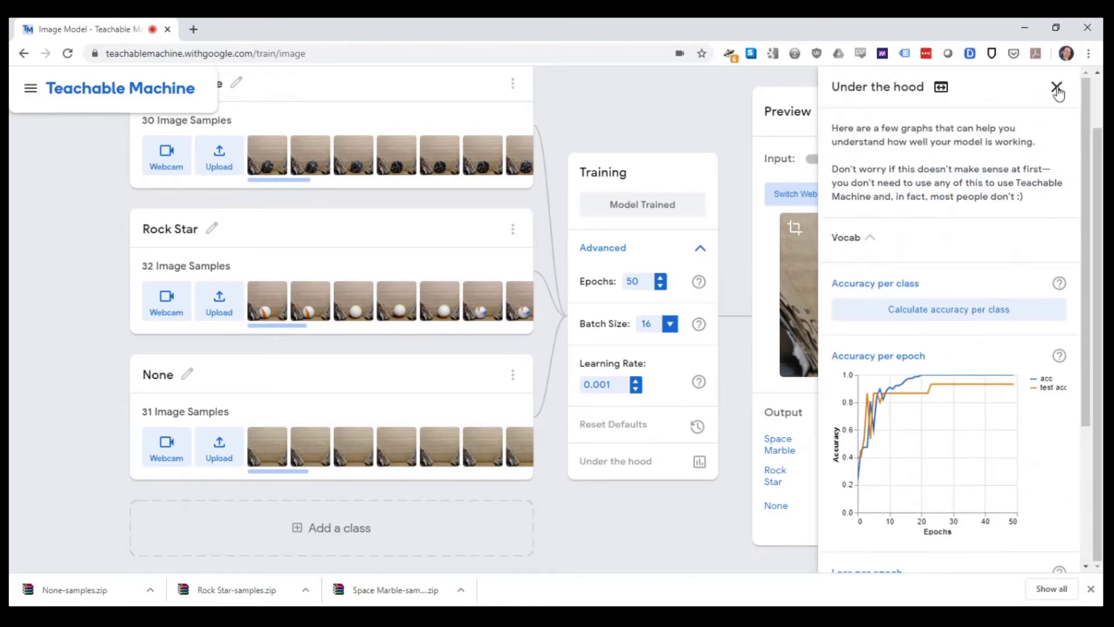
{"action": "left_click", "coordinate": [1056, 87]}
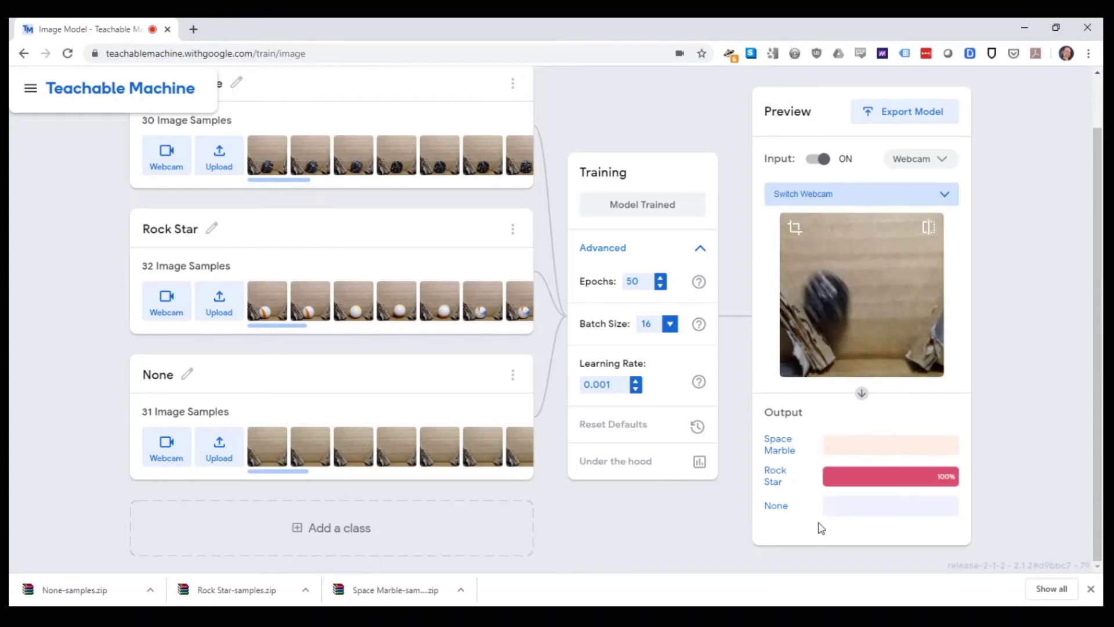
Step: Reopen webcam capture for the Space Marble class and delete six of its existing image samples
{"action": "scroll", "coordinate": [401, 257], "scroll_direction": "up", "scroll_amount": 1}
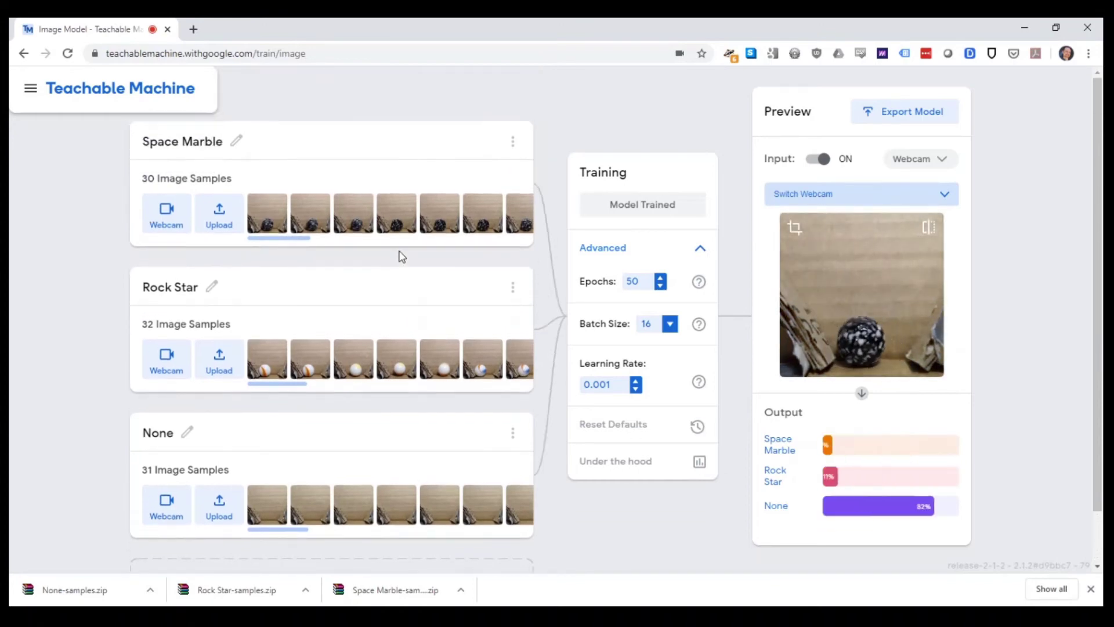
{"action": "left_click", "coordinate": [165, 215]}
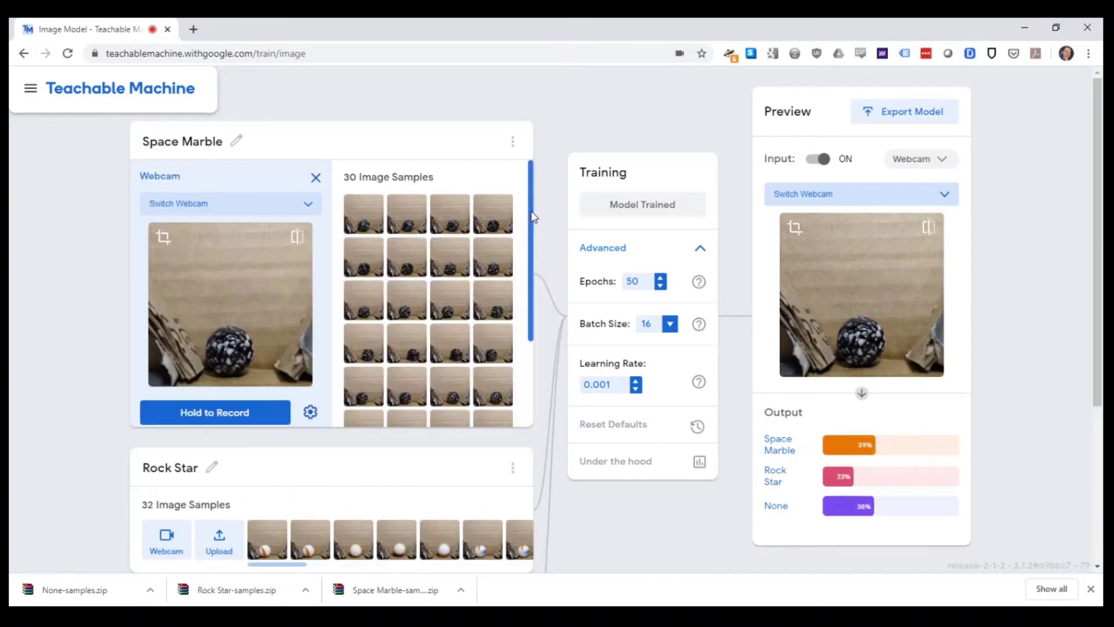
{"action": "mouse_move", "coordinate": [528, 215]}
{"action": "left_mouse_down"}
{"action": "mouse_move", "coordinate": [527, 314]}
{"action": "mouse_move", "coordinate": [519, 222]}
{"action": "left_mouse_up"}
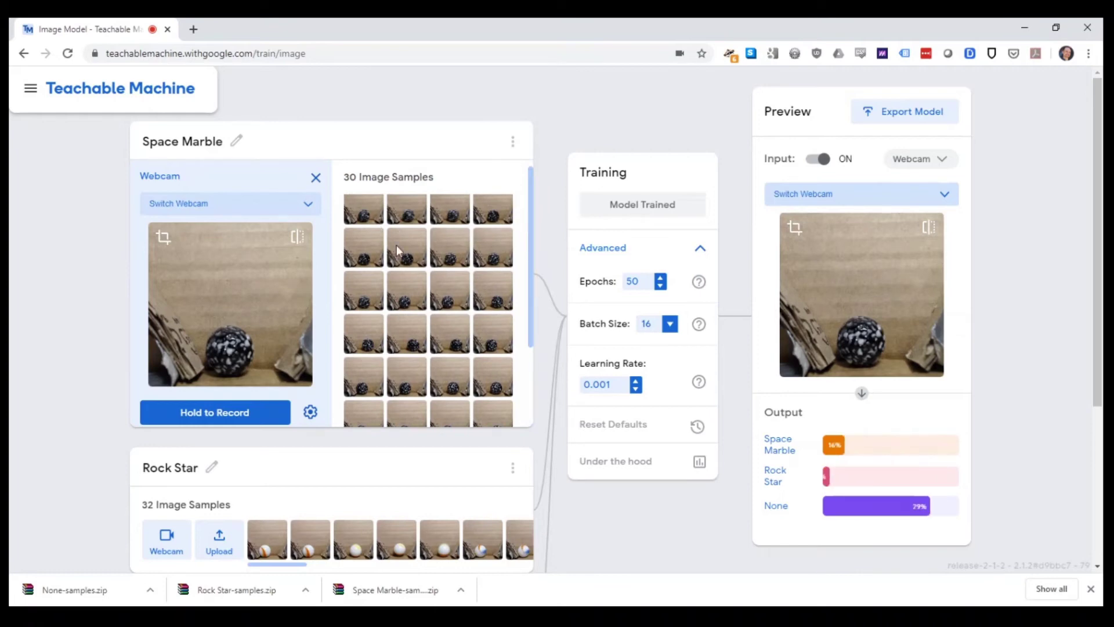
{"action": "left_click", "coordinate": [352, 237]}
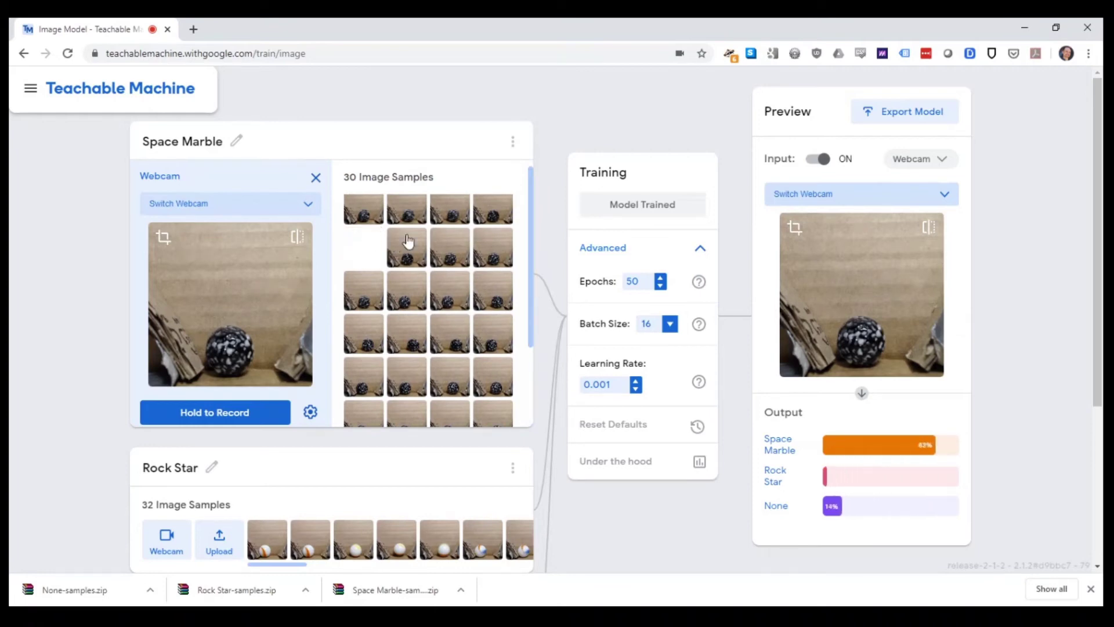
{"action": "left_click", "coordinate": [439, 237]}
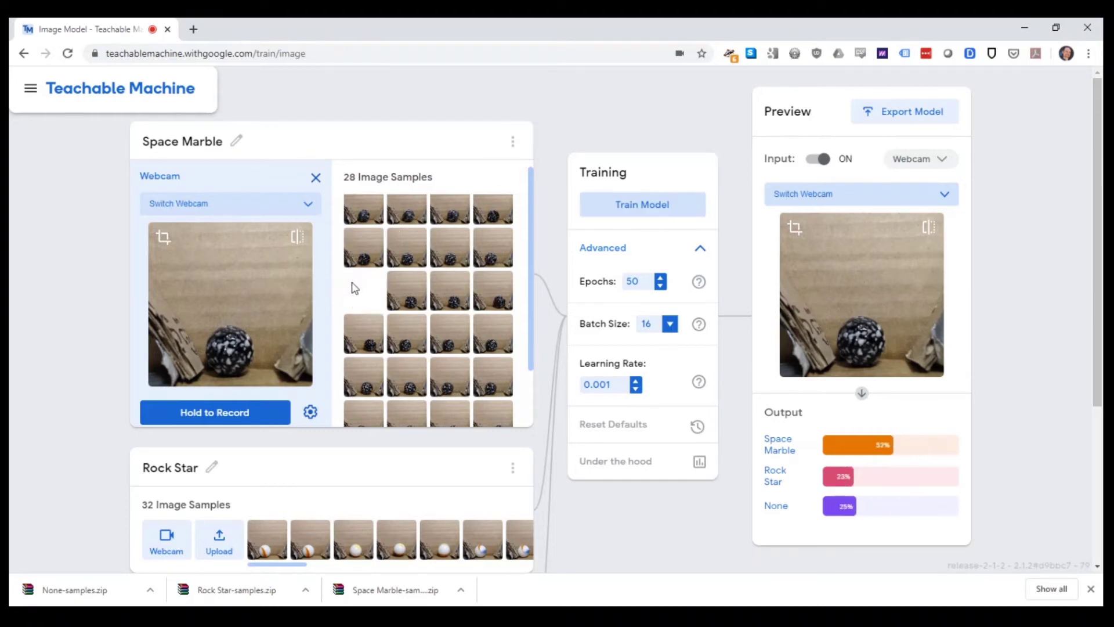
{"action": "left_click", "coordinate": [352, 283]}
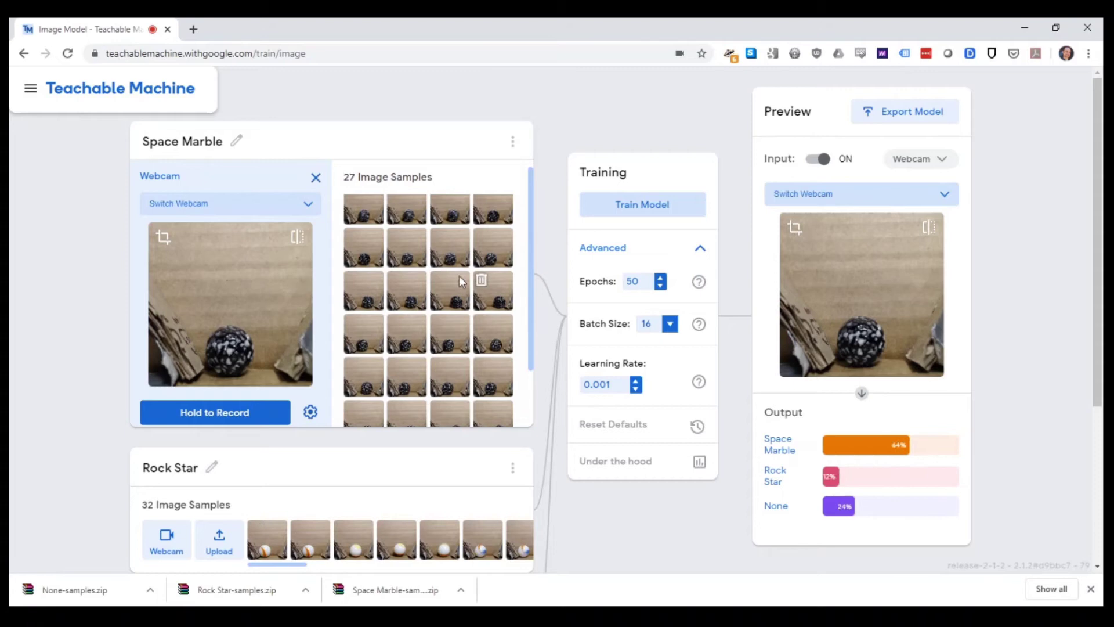
{"action": "left_click", "coordinate": [394, 281]}
{"action": "mouse_move", "coordinate": [440, 300]}
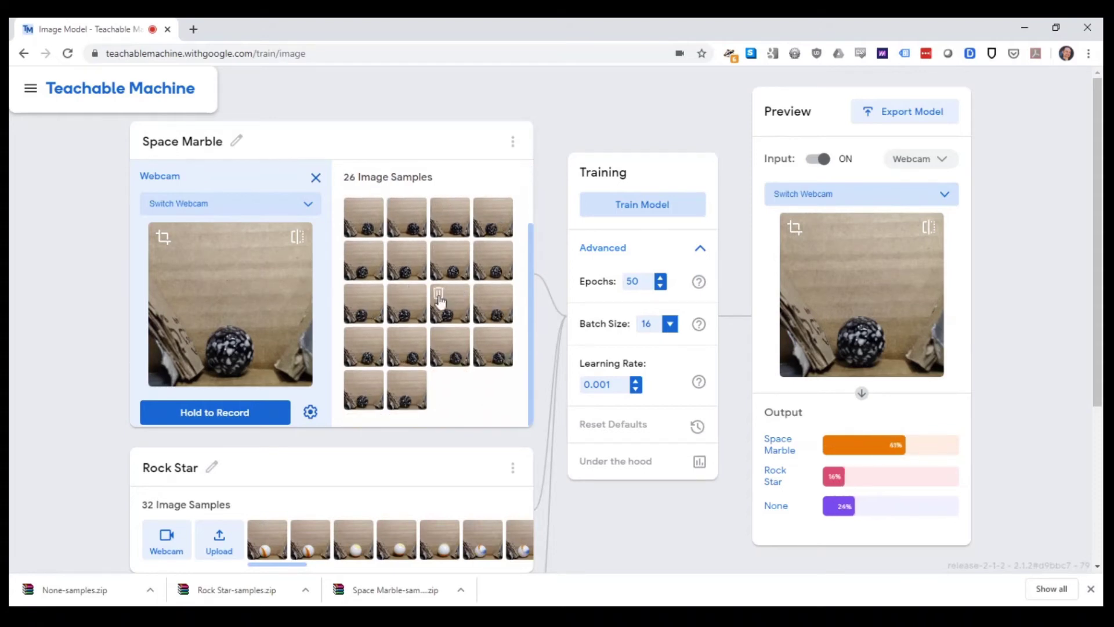
{"action": "left_click", "coordinate": [395, 293]}
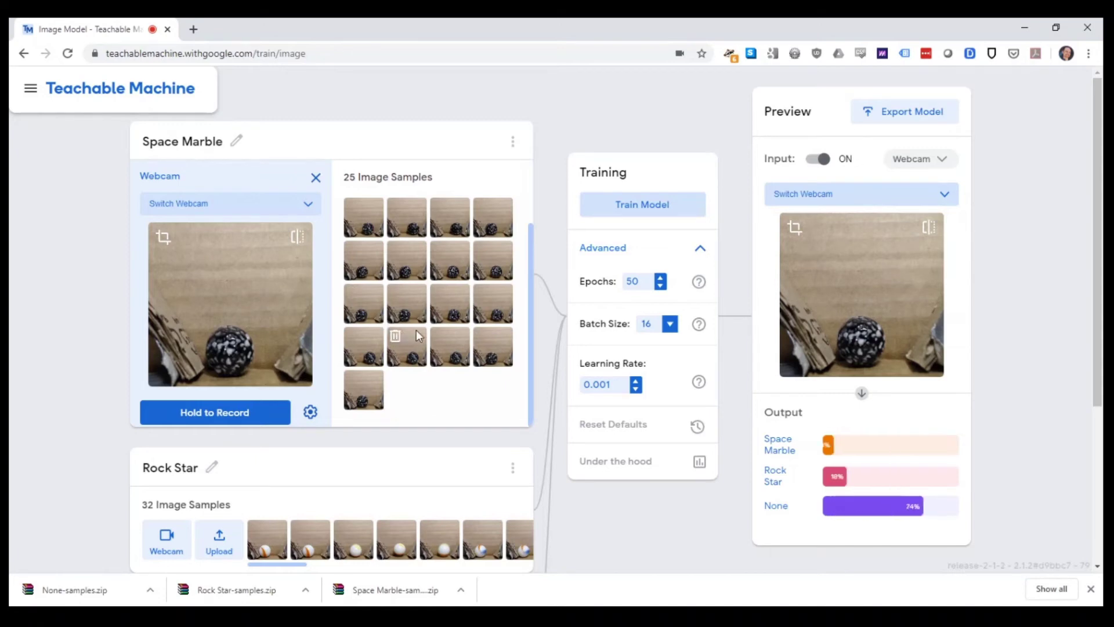
{"action": "left_click", "coordinate": [398, 337]}
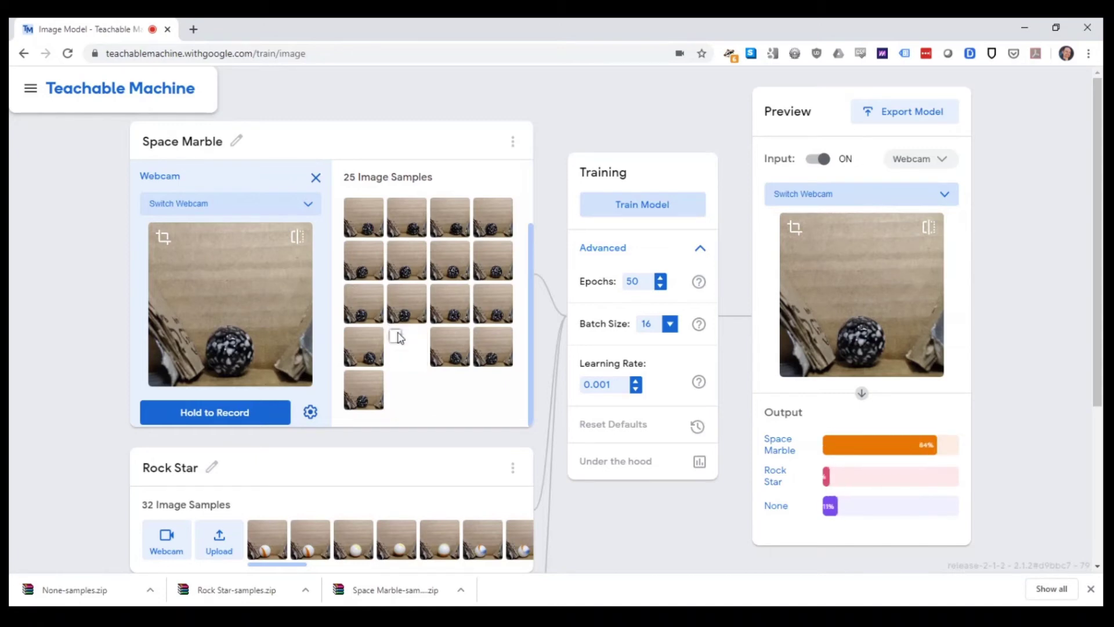
Step: Record additional webcam samples of the dark marble in varied positions until Space Marble has 37 samples, and retrain the model
{"action": "left_click", "coordinate": [228, 422]}
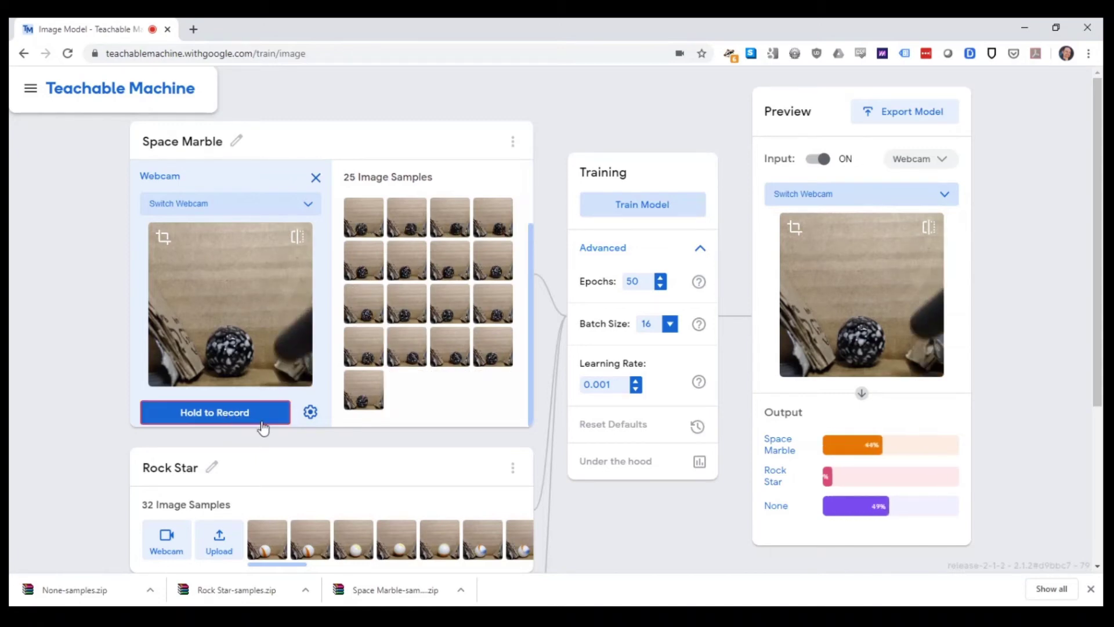
{"action": "left_click", "coordinate": [255, 416]}
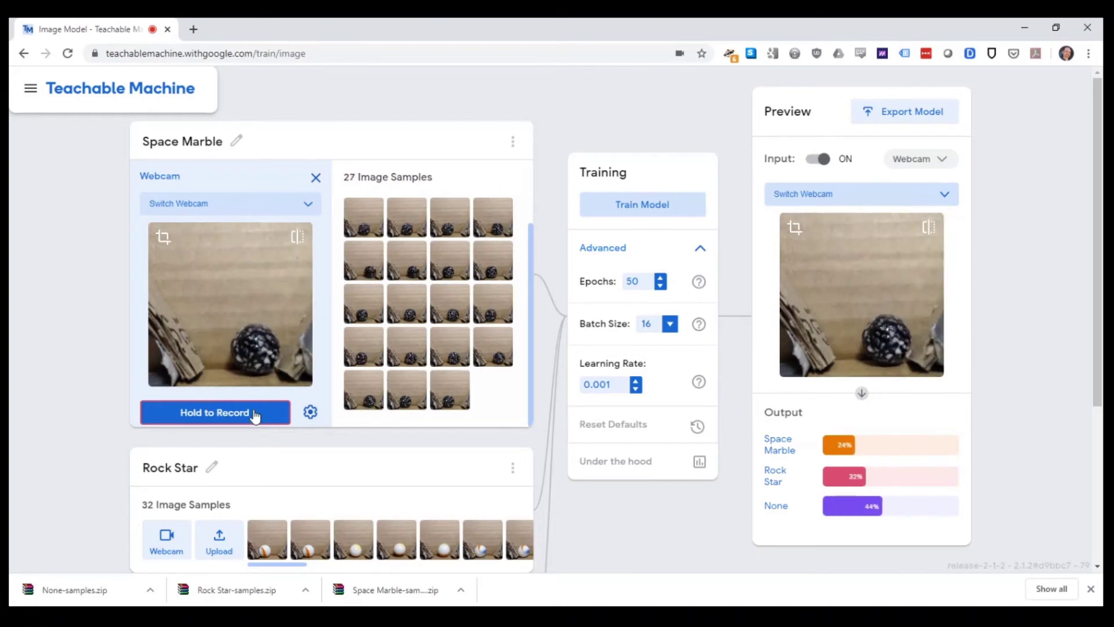
{"action": "left_click", "coordinate": [259, 415]}
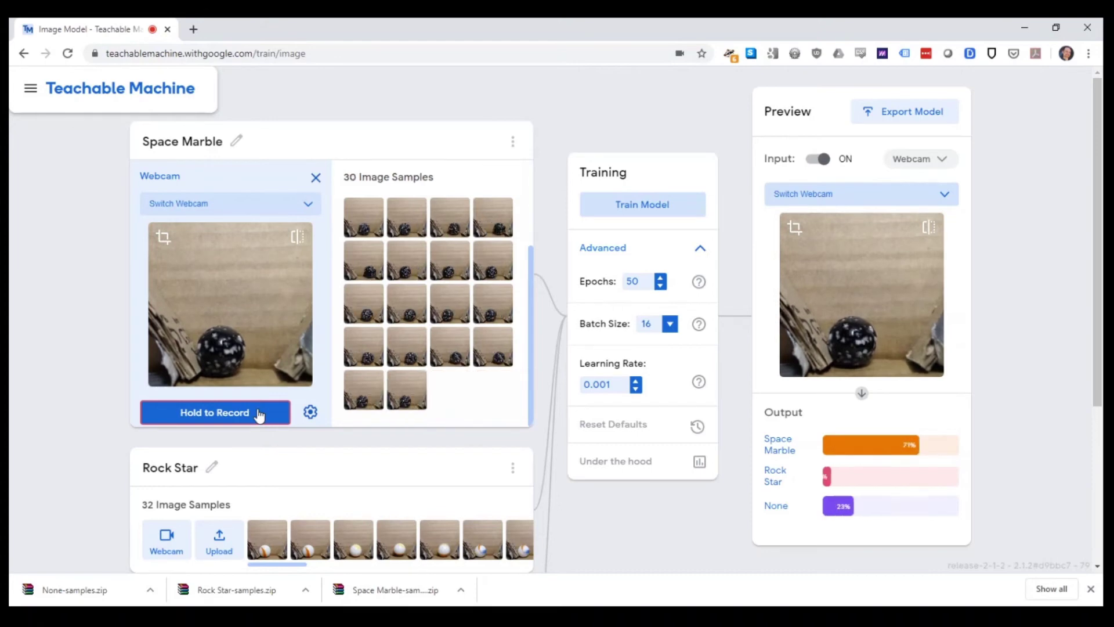
{"action": "left_click", "coordinate": [258, 413]}
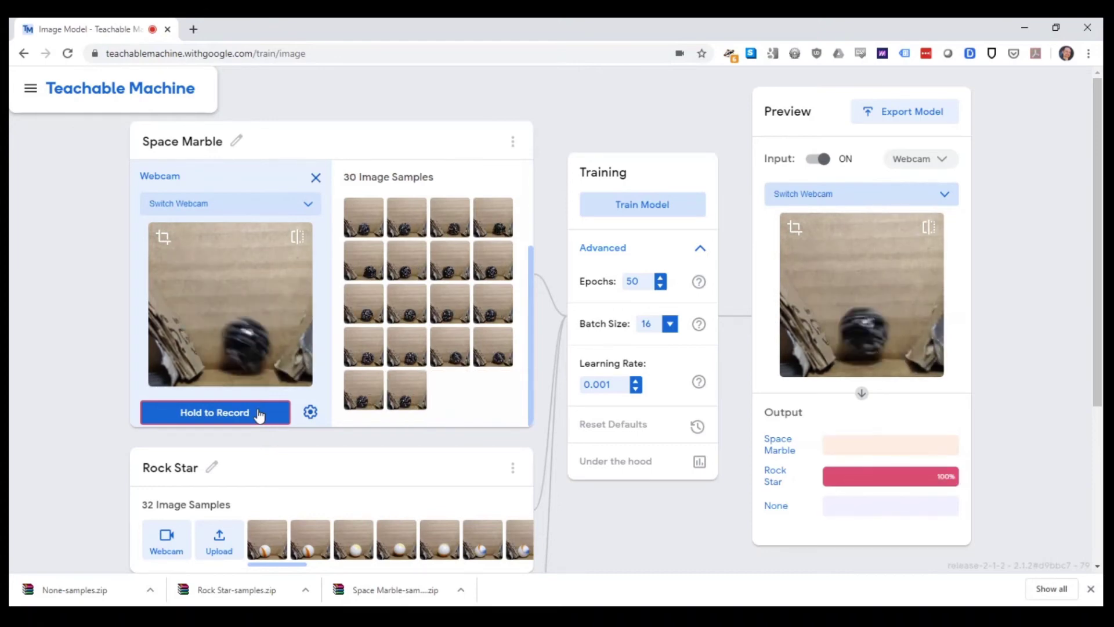
{"action": "left_click", "coordinate": [240, 416]}
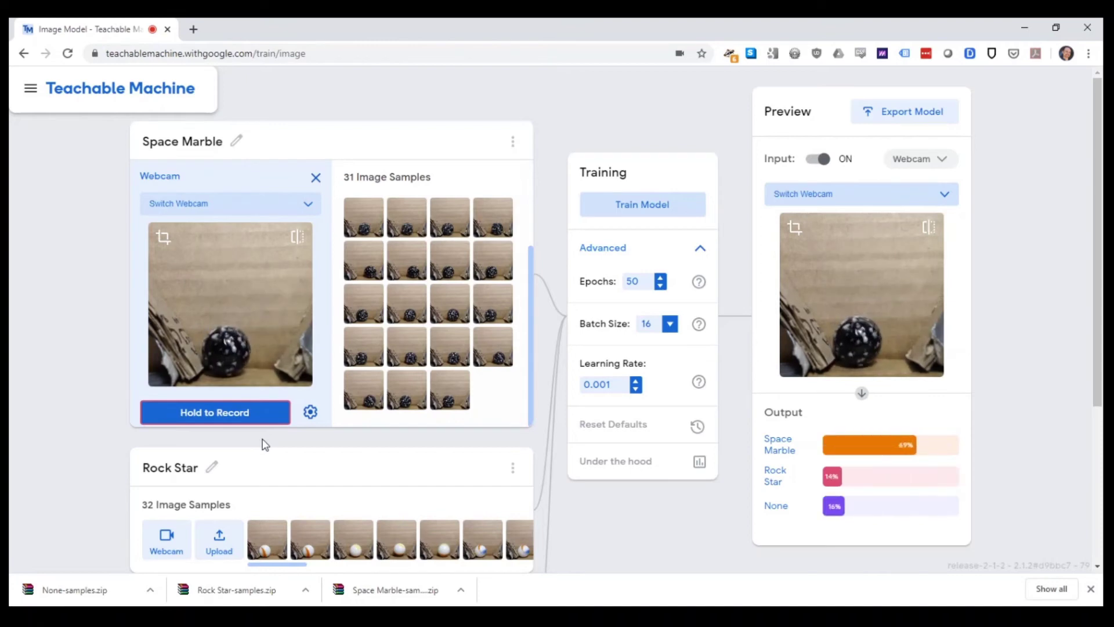
{"action": "left_click", "coordinate": [238, 417]}
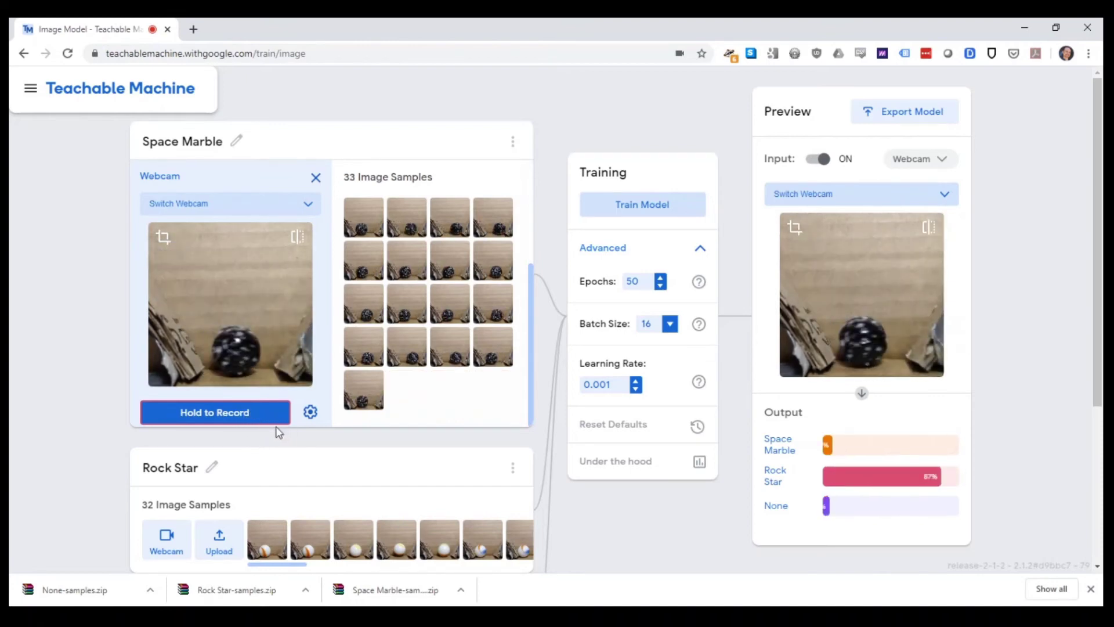
{"action": "left_click", "coordinate": [250, 411]}
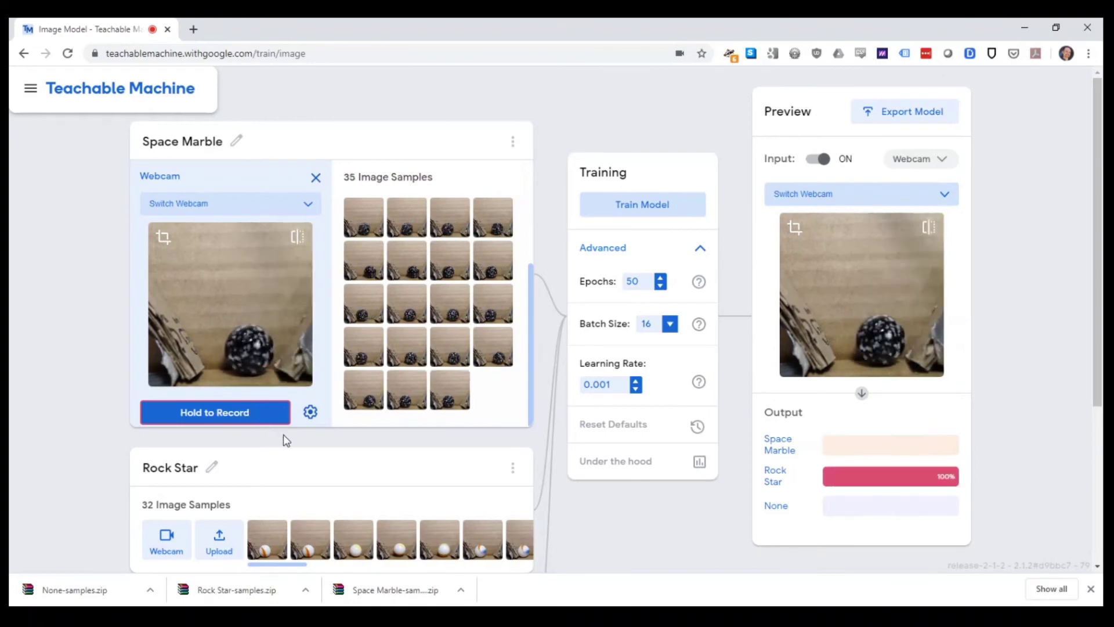
{"action": "left_click", "coordinate": [232, 414]}
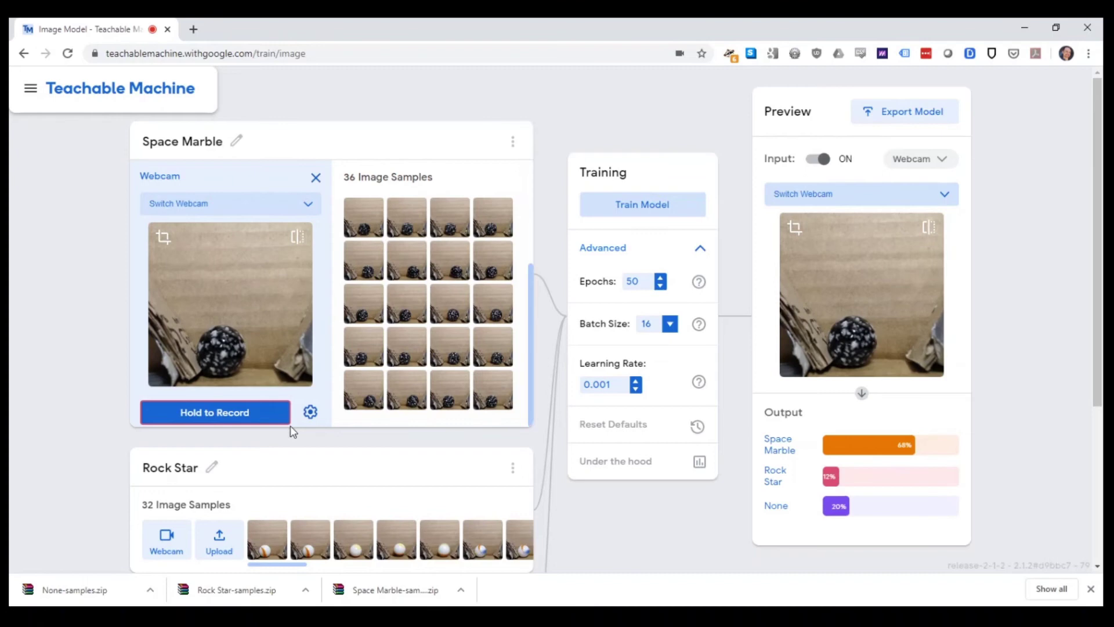
{"action": "left_click", "coordinate": [259, 412]}
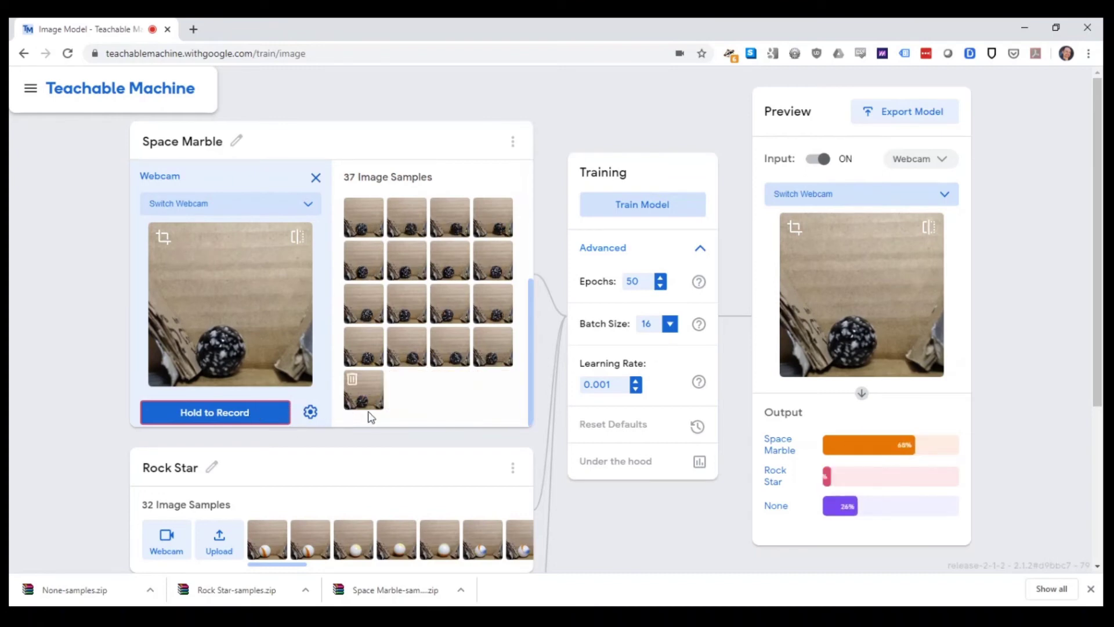
{"action": "left_click", "coordinate": [645, 201]}
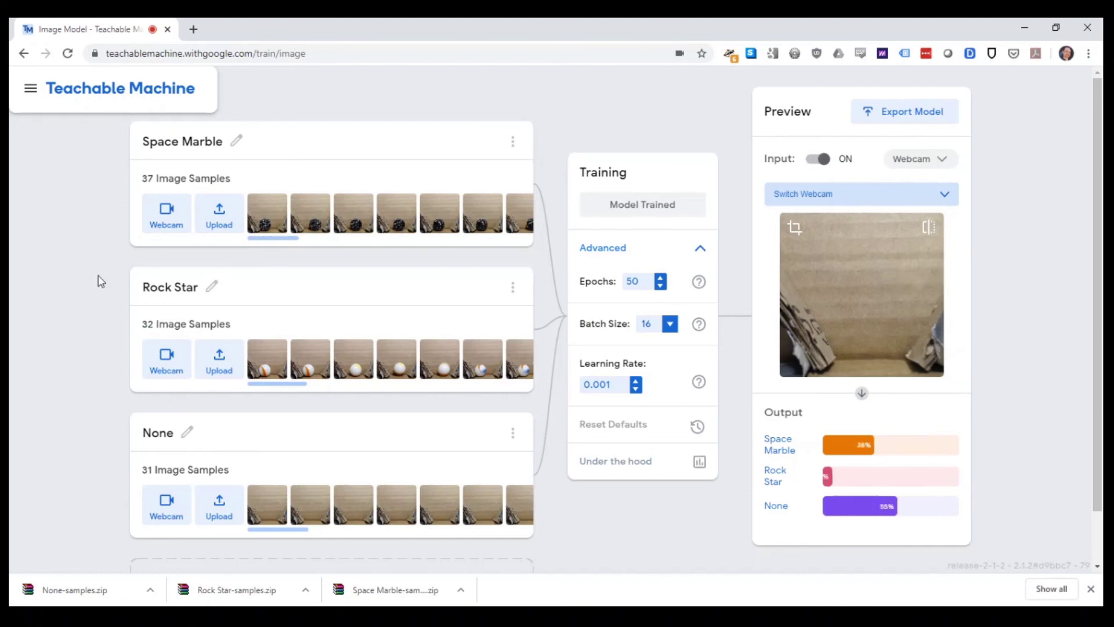
Step: Remove all image samples from the None class
{"action": "scroll", "coordinate": [83, 392], "scroll_direction": "down", "scroll_amount": 1}
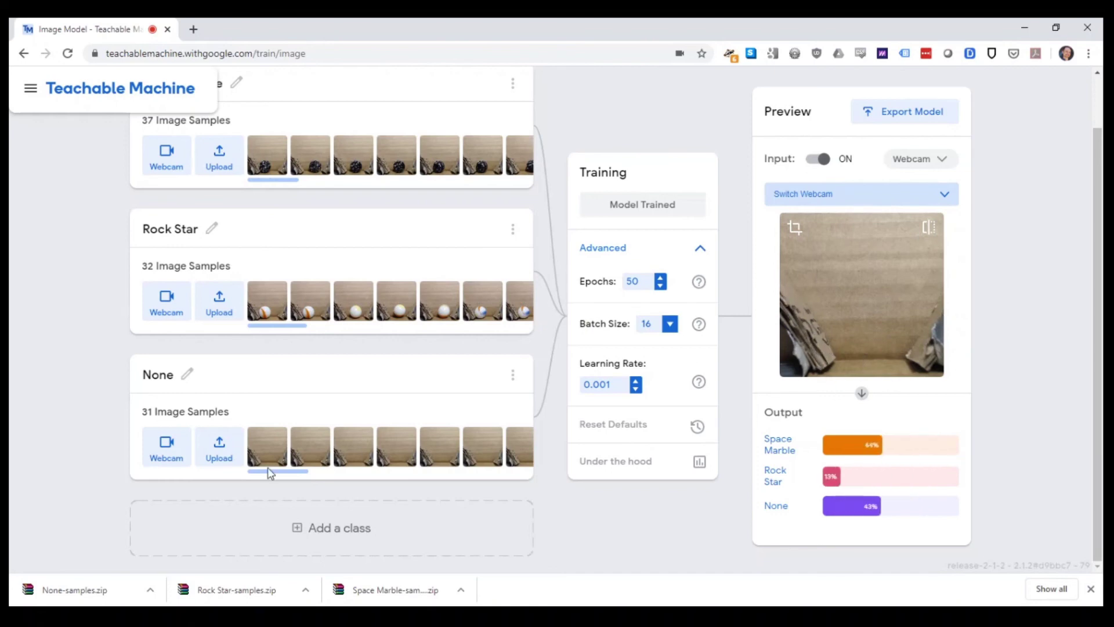
{"action": "left_click", "coordinate": [513, 378]}
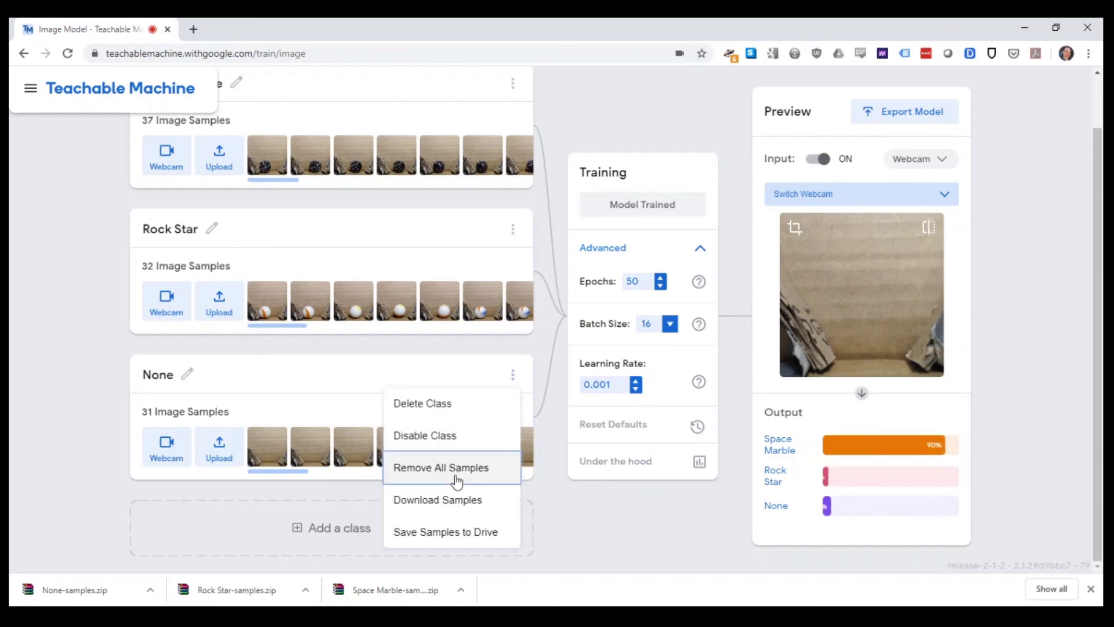
{"action": "left_click", "coordinate": [456, 477]}
Step: Record 37 new webcam samples of the empty scene for the None class and start retraining the model
{"action": "left_click", "coordinate": [164, 448]}
{"action": "scroll", "coordinate": [92, 401], "scroll_direction": "down", "scroll_amount": 3}
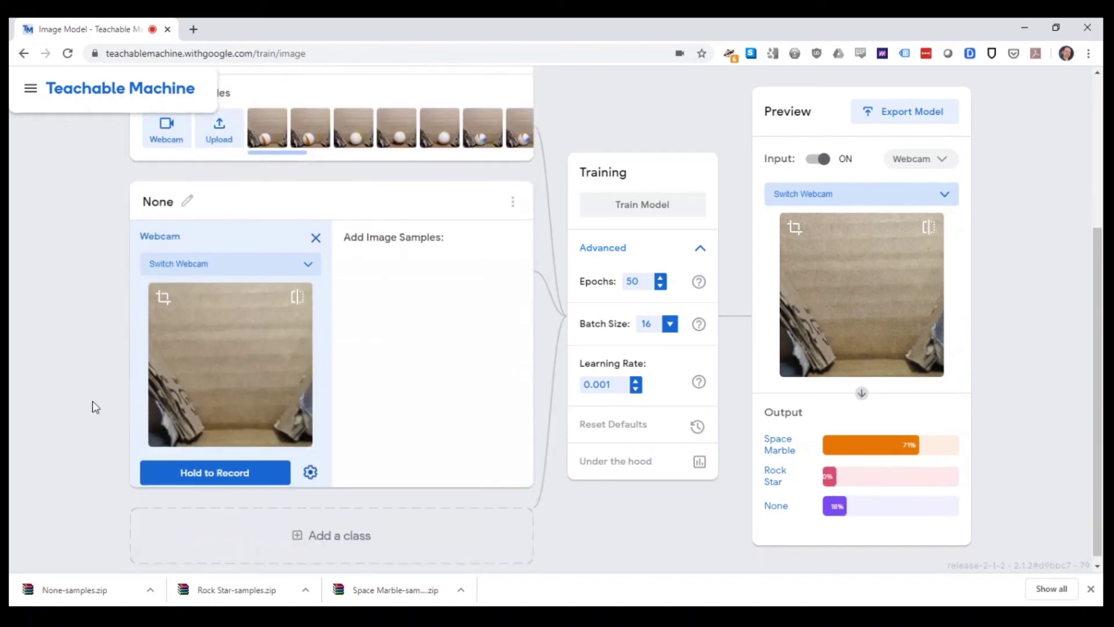
{"action": "left_click_drag", "start_coordinate": [232, 466], "coordinate": [234, 468]}
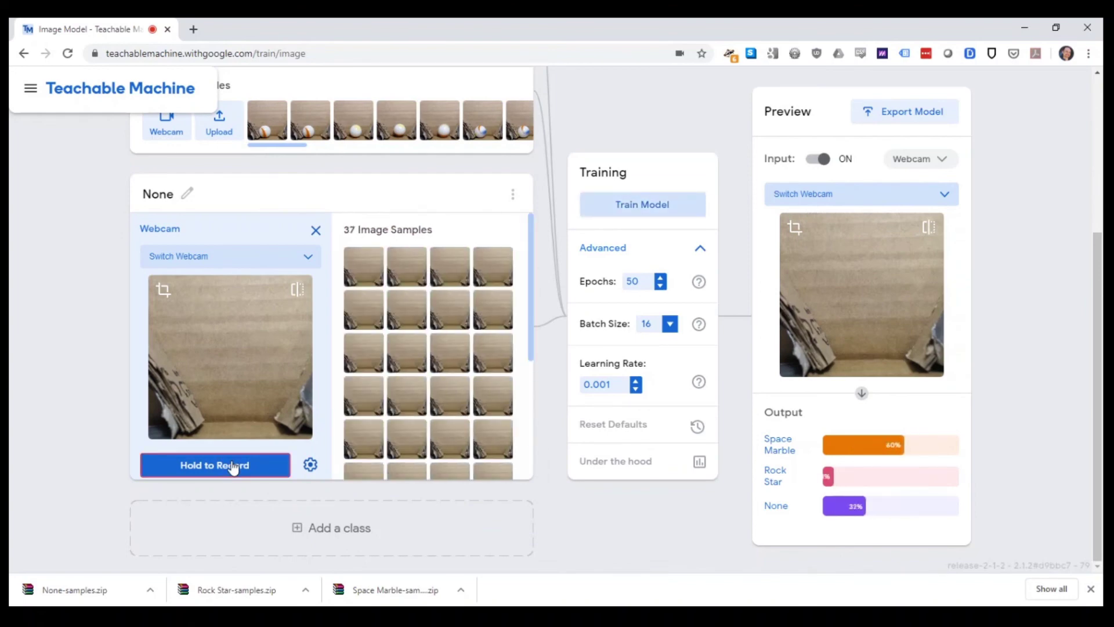
{"action": "left_click", "coordinate": [678, 200]}
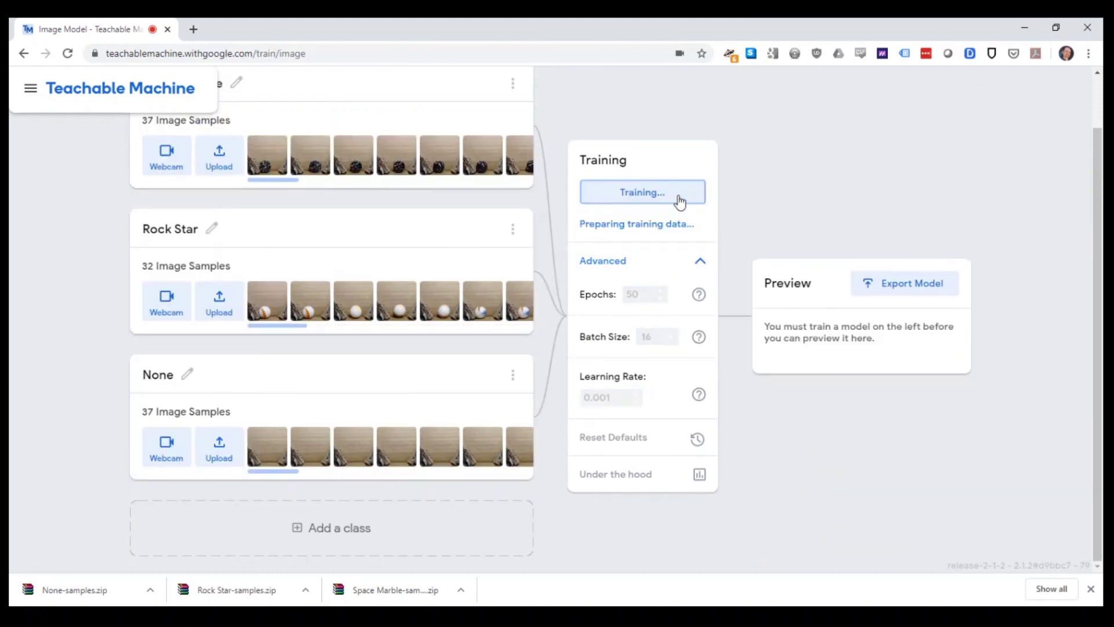